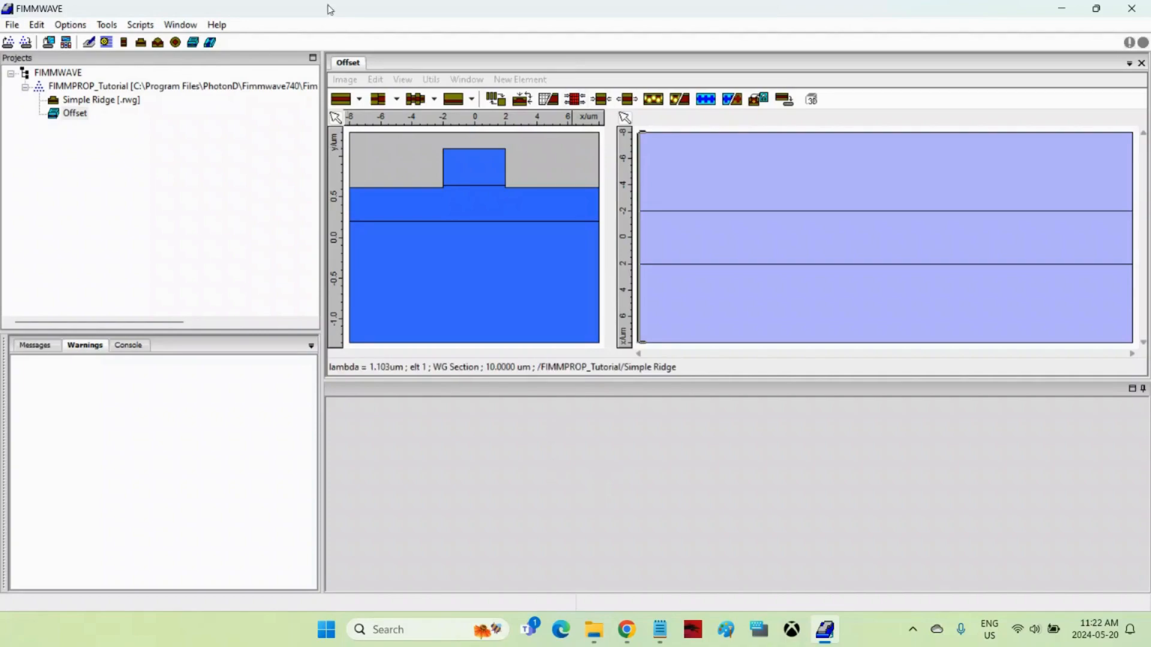
Build the mode list of the Simple Ridge waveguide with the Mode Finder
double_click(98, 103)
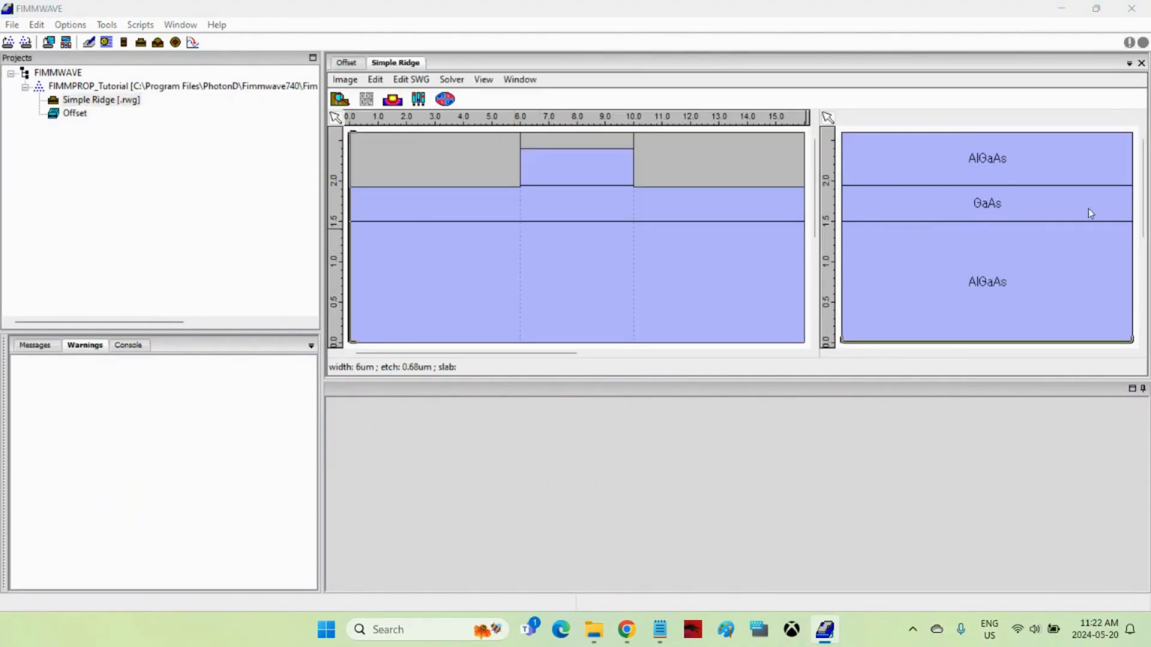
left_click(444, 101)
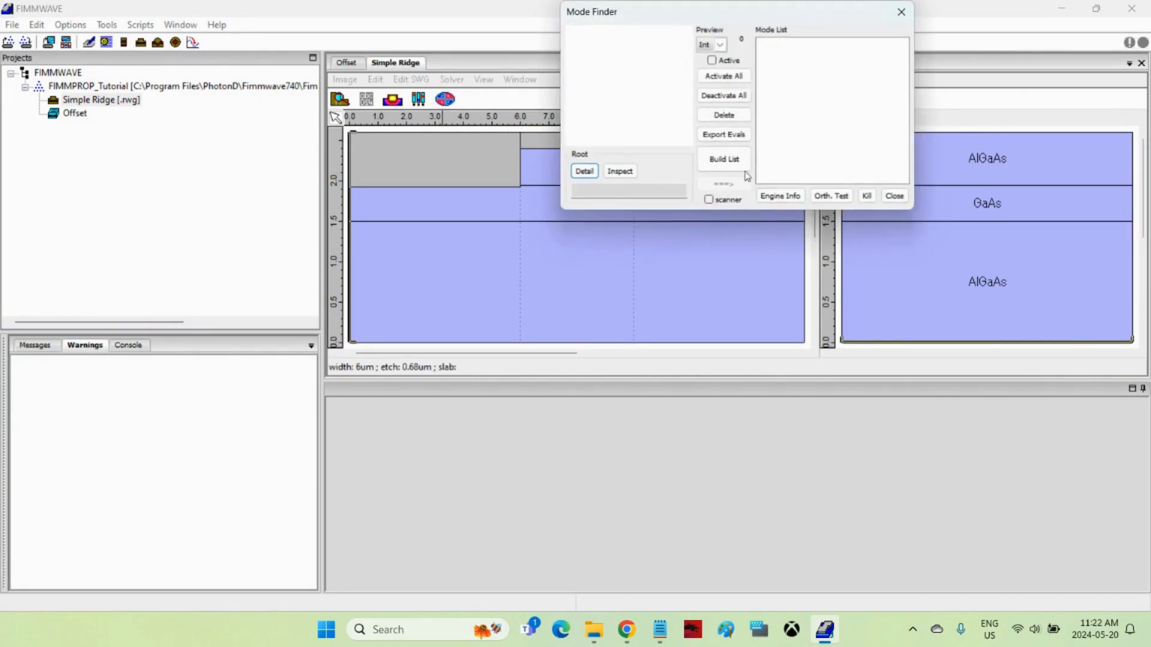
left_click(740, 158)
left_click(737, 168)
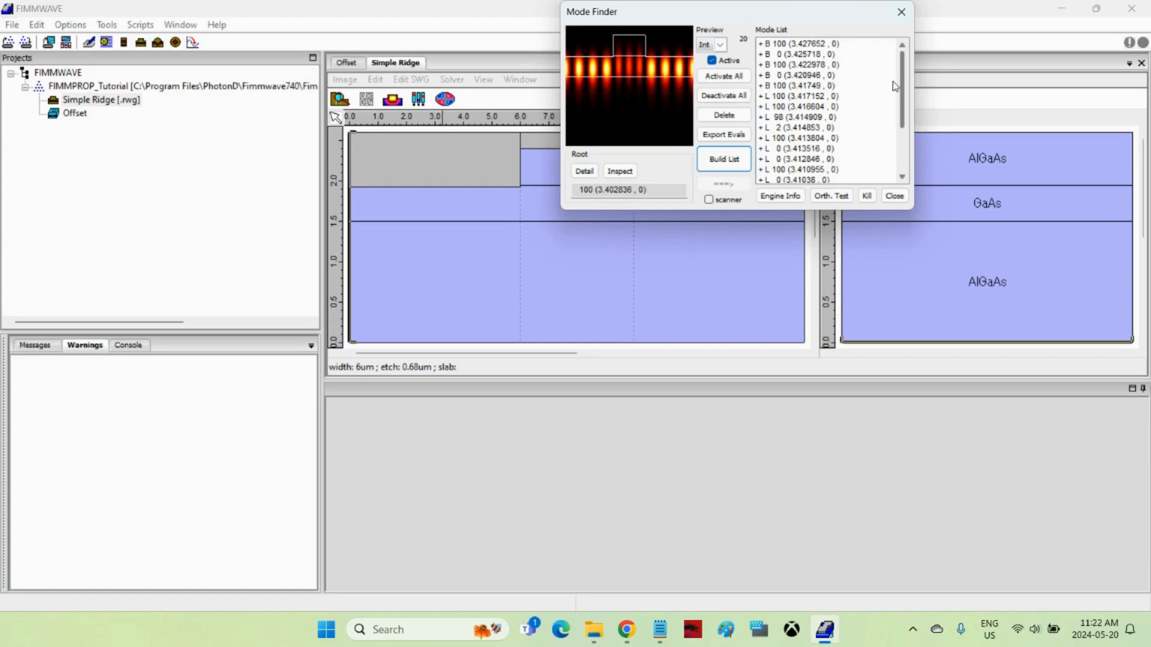
Preview the first mode in the mode list, then close the Mode Finder and save the mode list changes
left_click(825, 45)
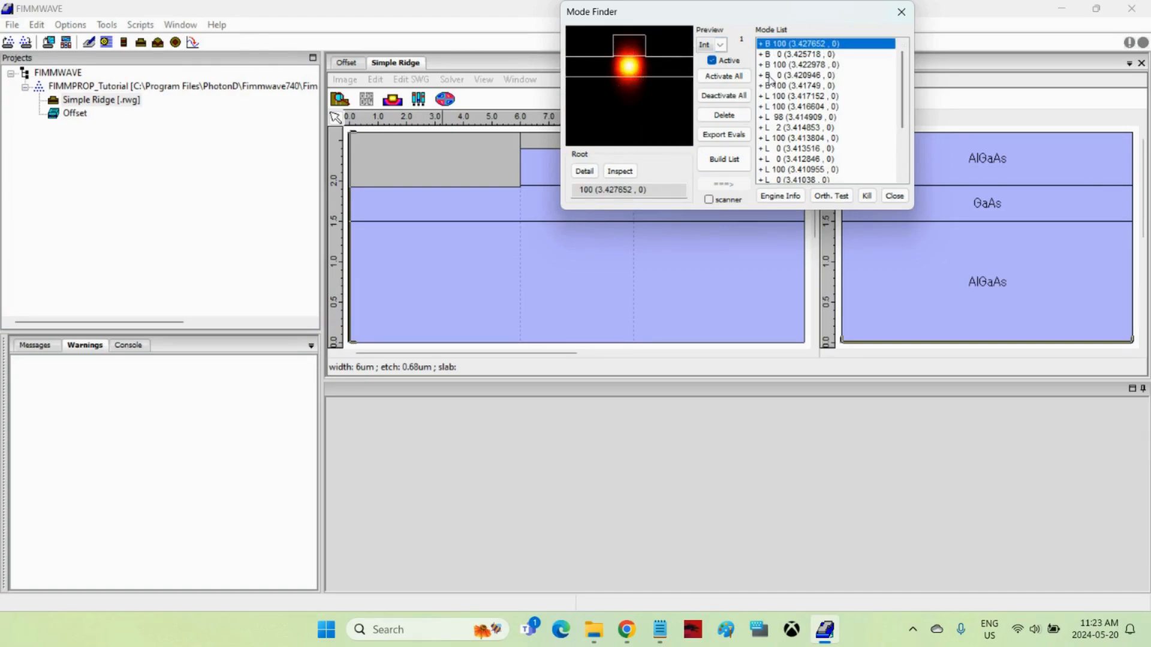
left_click(895, 197)
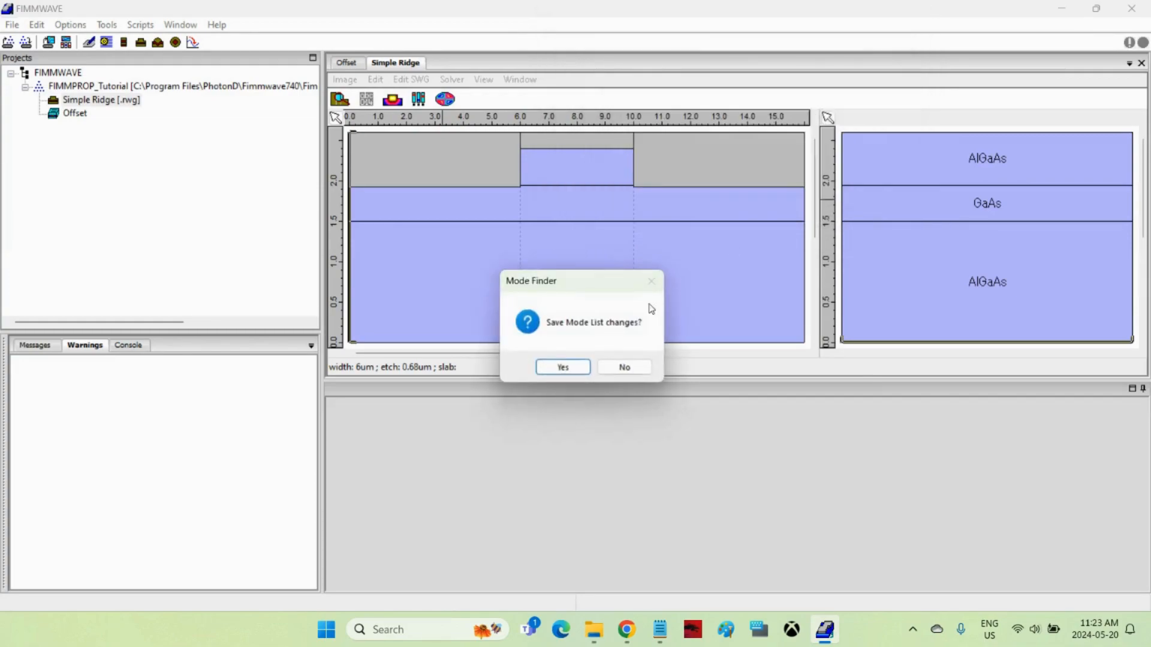
left_click(554, 366)
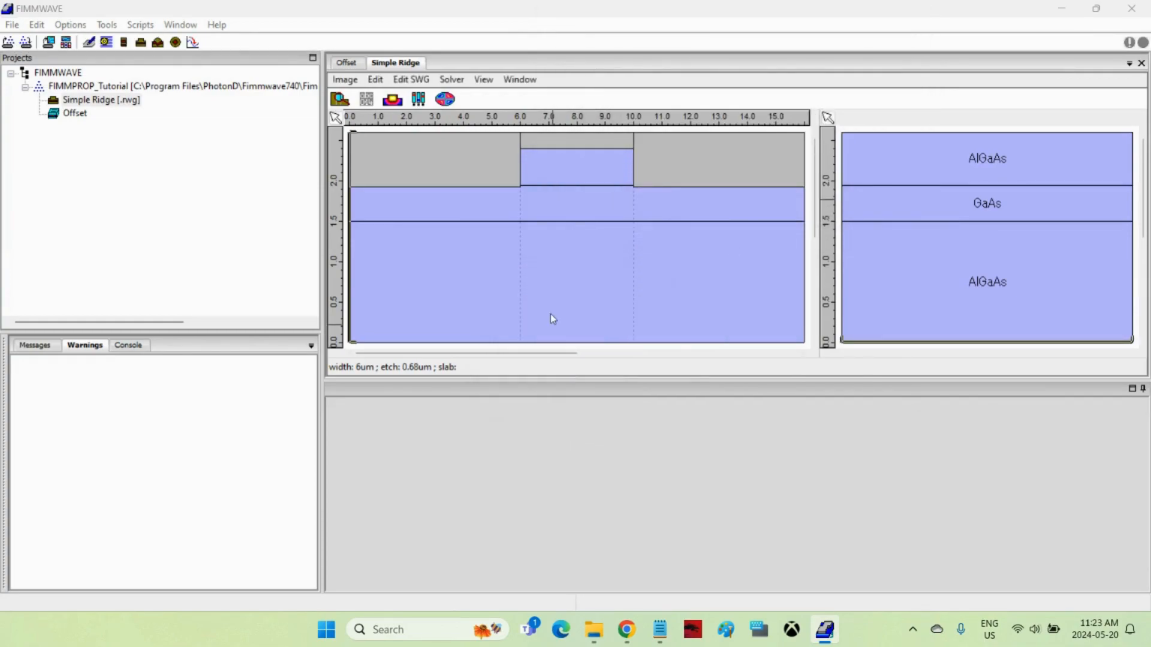
Copy the waveguide section of the Offset device and paste the copy at the device's end
left_click(346, 63)
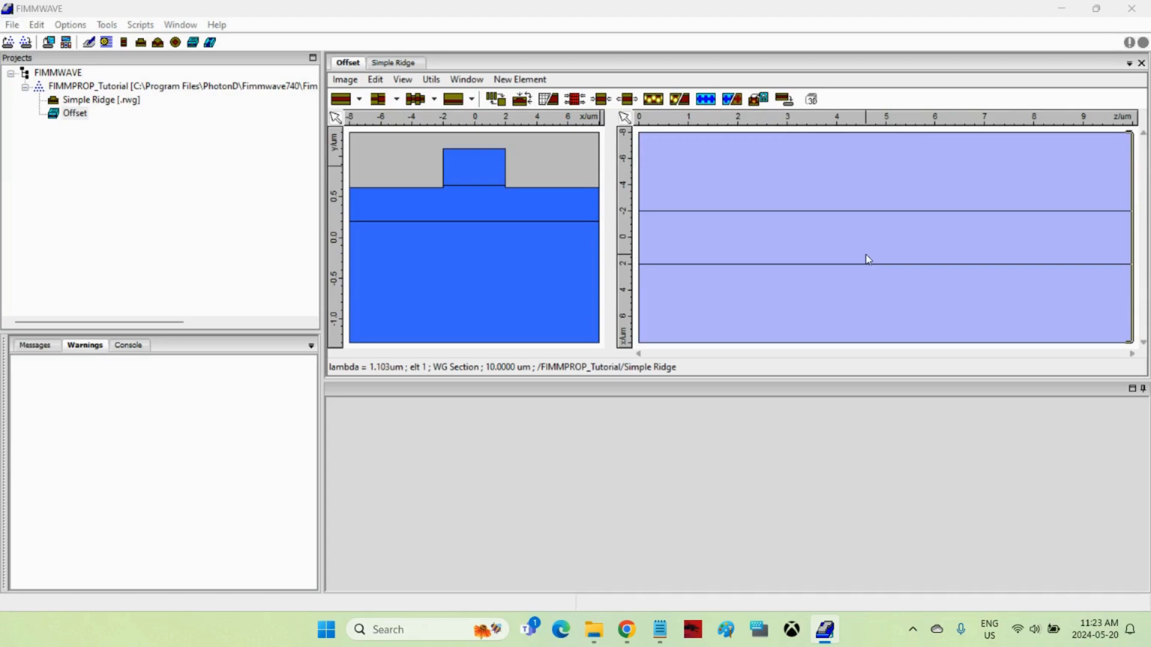
left_click(666, 210)
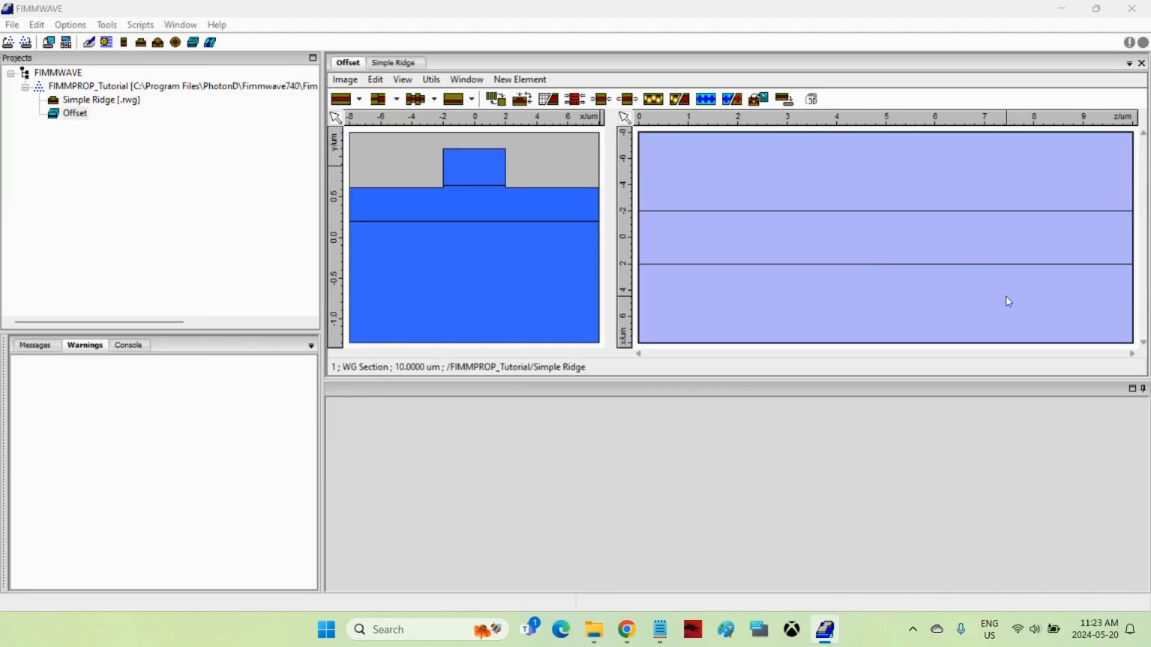
left_click(1134, 273)
key("ctrl+v")
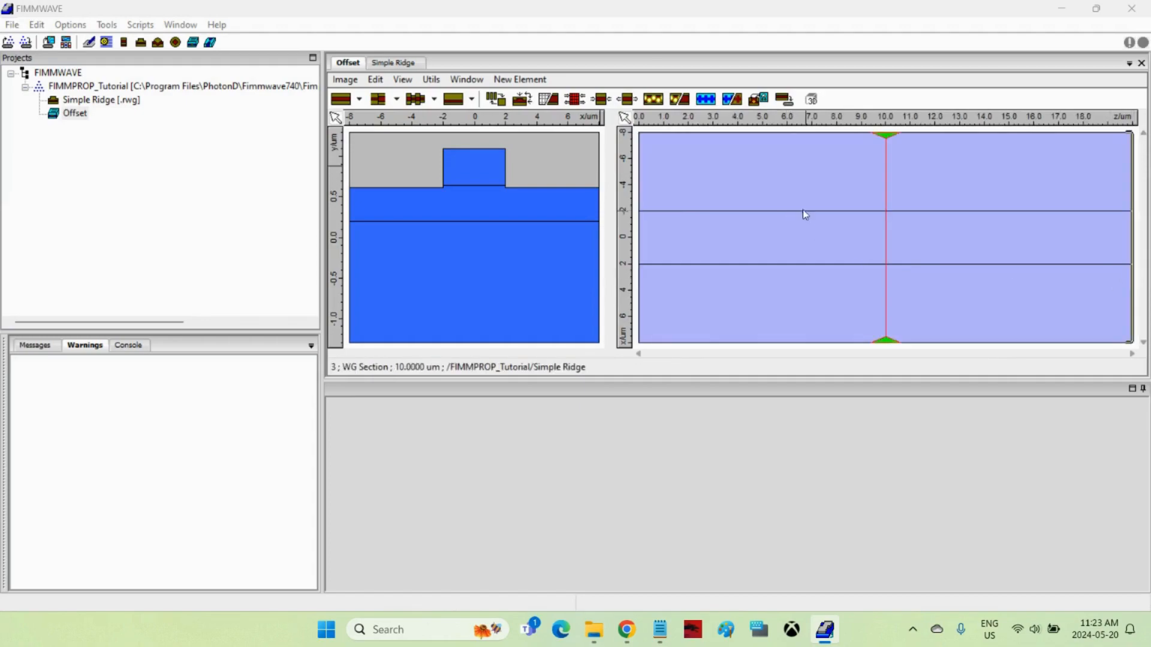
Insert a simple joint with default settings between the two waveguide sections and expand its display in the device view
left_click(887, 202)
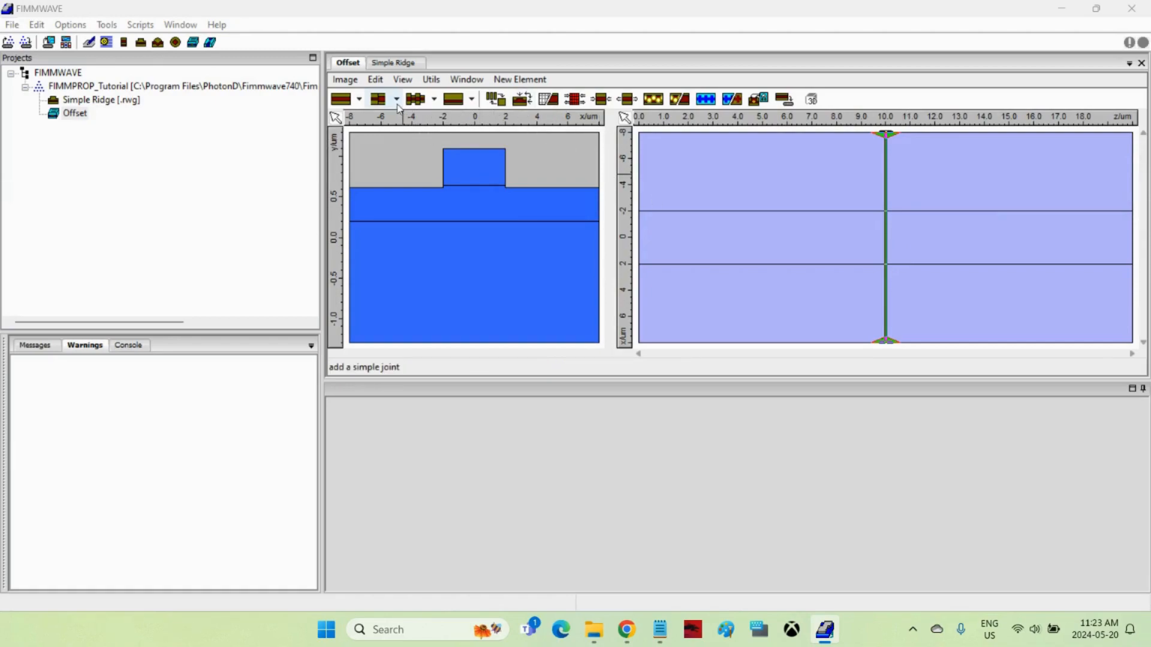
left_click(377, 99)
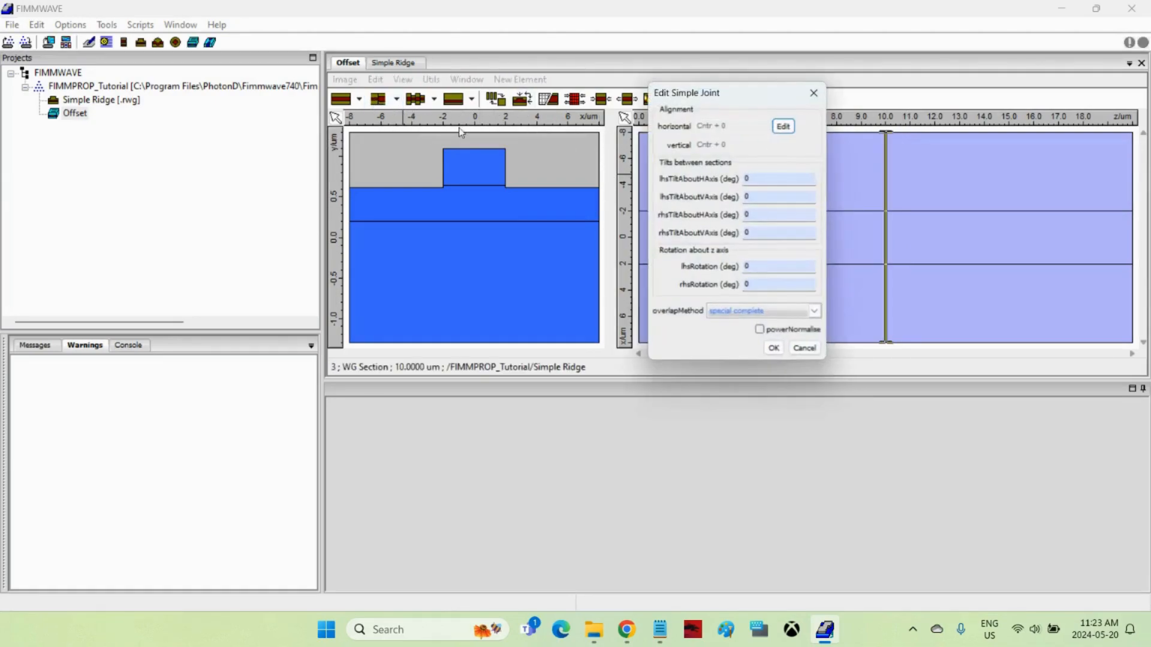
left_click(772, 350)
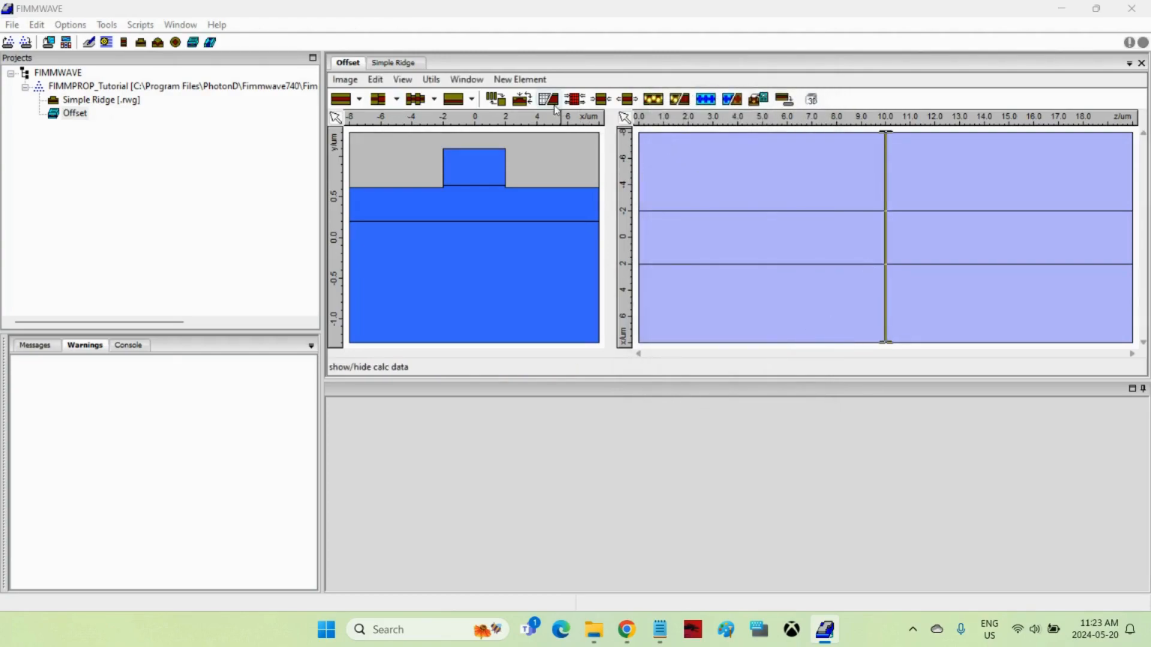
left_click(495, 99)
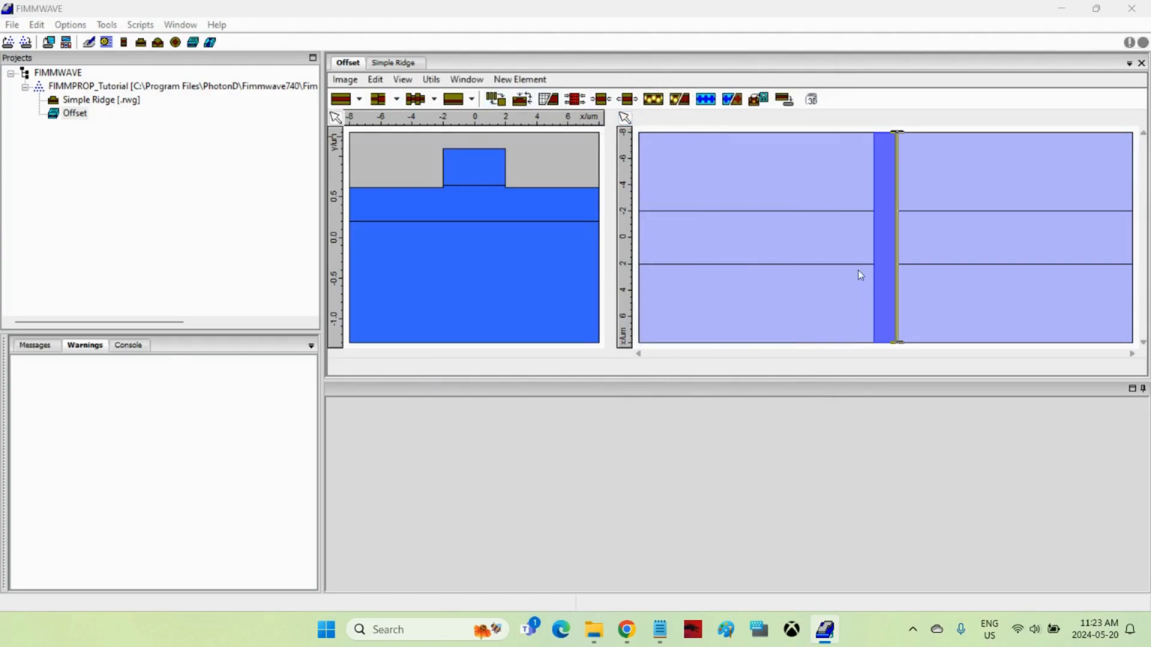
Set the simple joint's horizontal alignment offset to 2 um, keeping the centres alignment
left_click(883, 234)
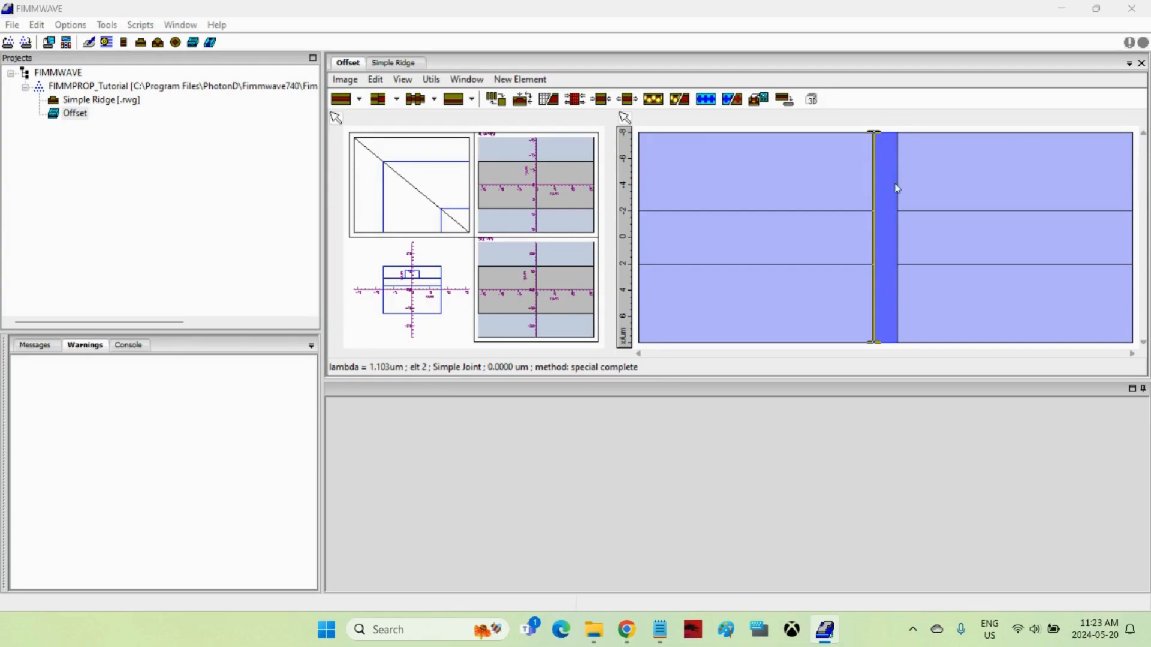
right_click(891, 236)
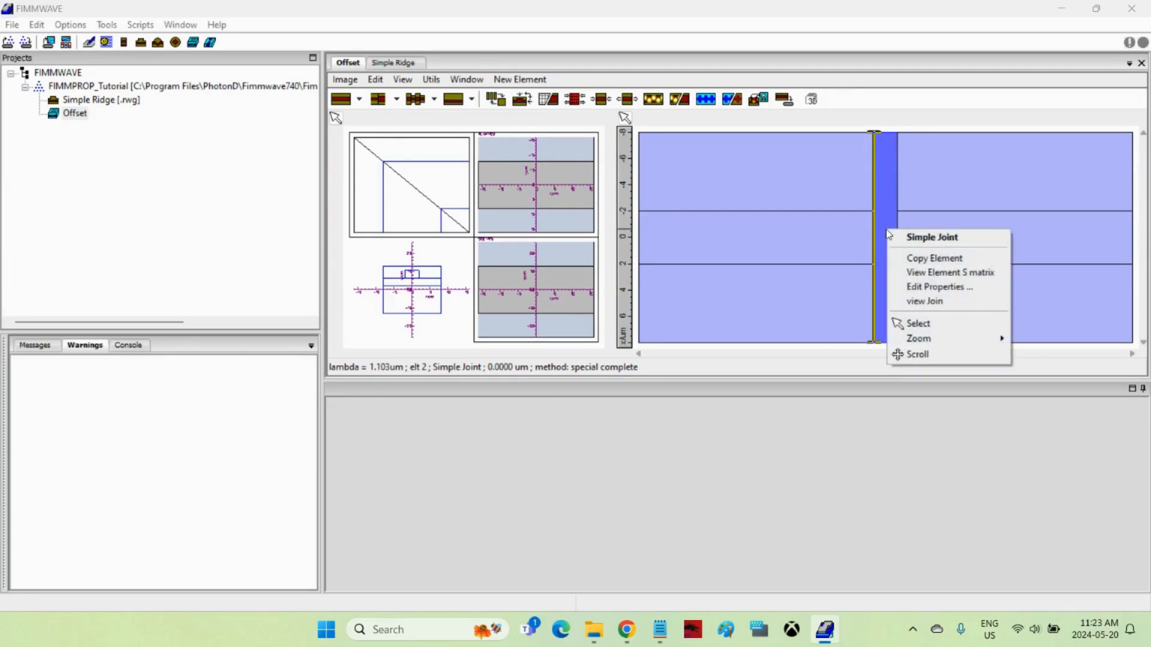
left_click(916, 292)
left_click_drag(863, 108, 541, 154)
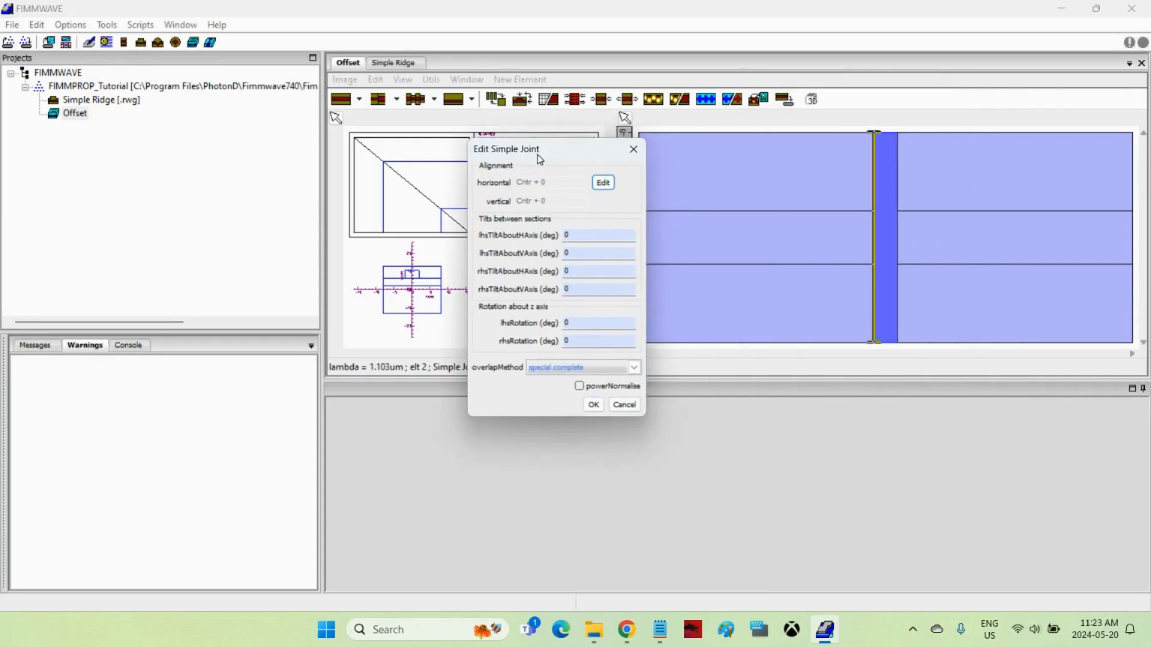
left_click(603, 183)
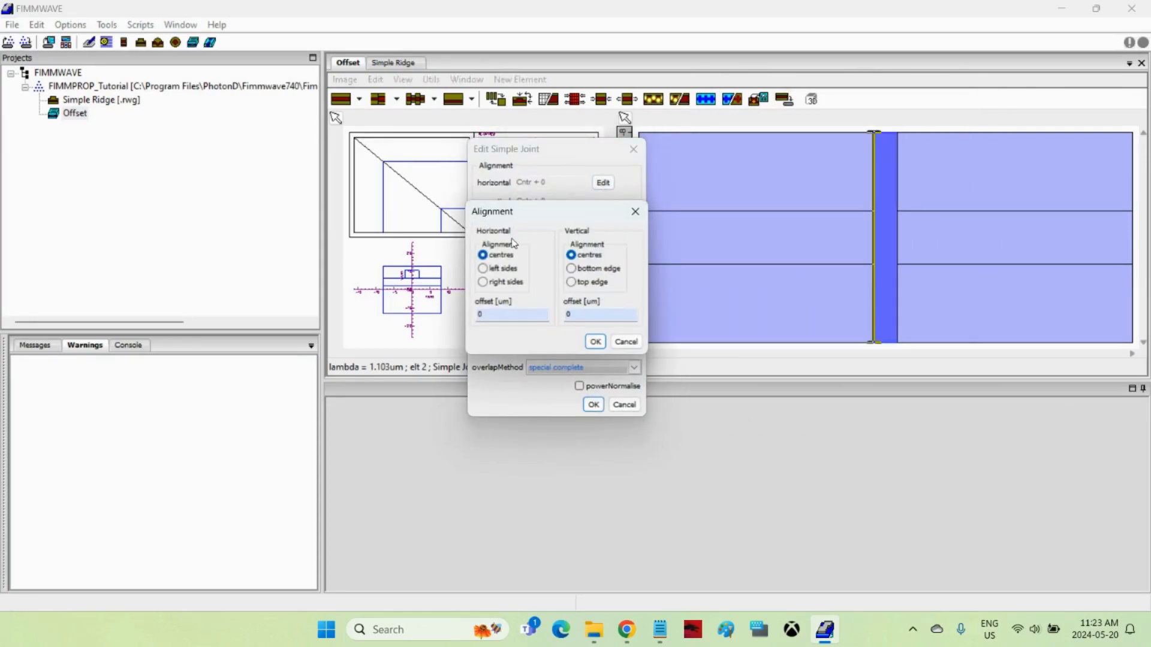
double_click(492, 316)
type("2")
left_click(595, 342)
left_click(593, 405)
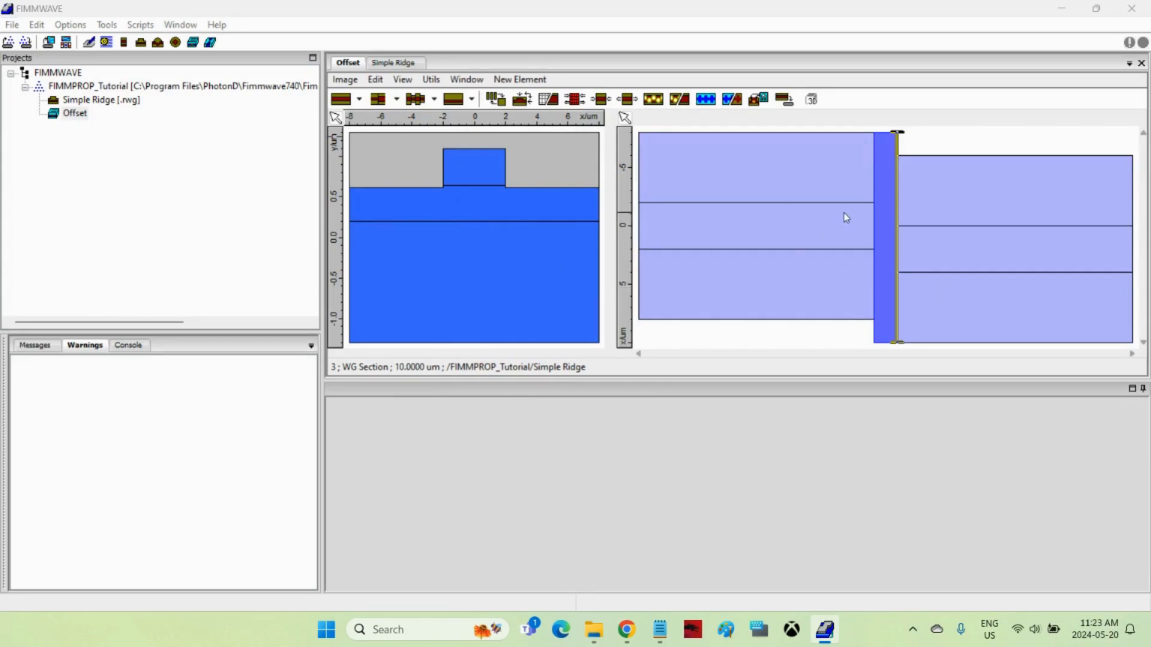
Add a variables node named Variables 1 to the FIMMPROP_Tutorial project
left_click(149, 91)
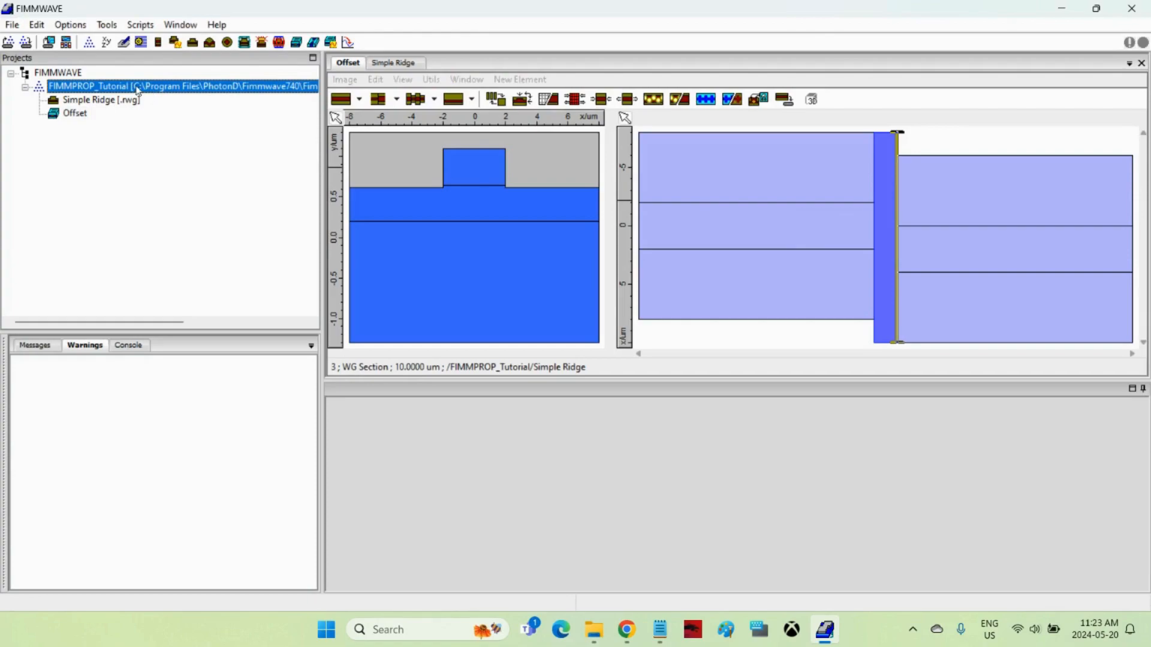
left_click(107, 43)
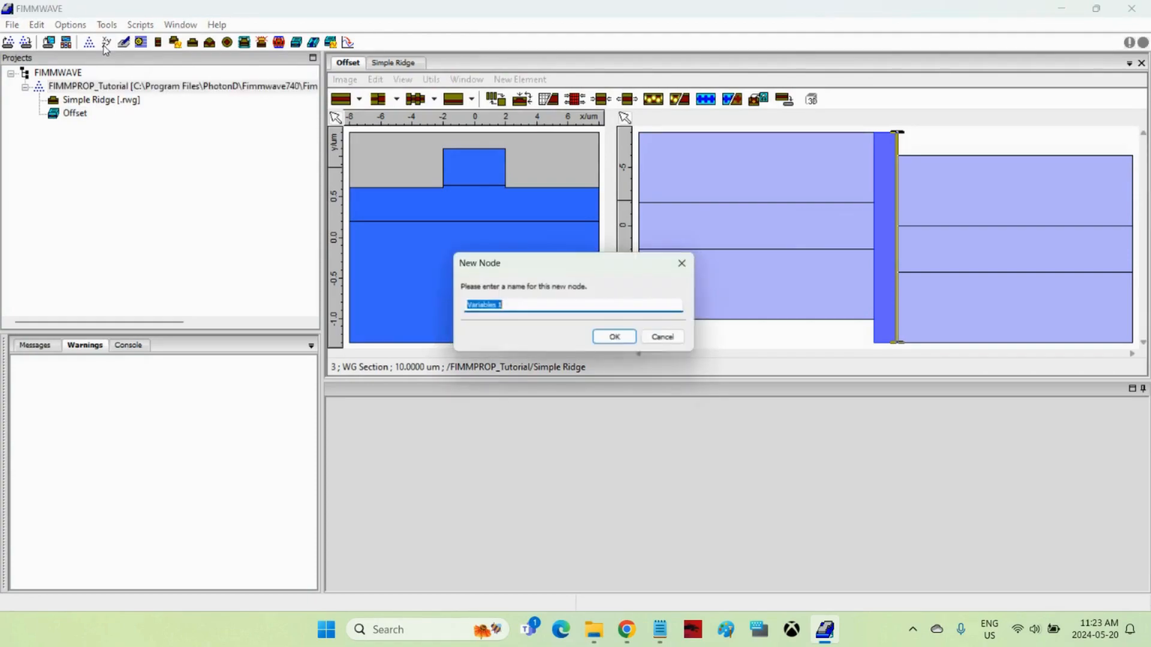
left_click(615, 339)
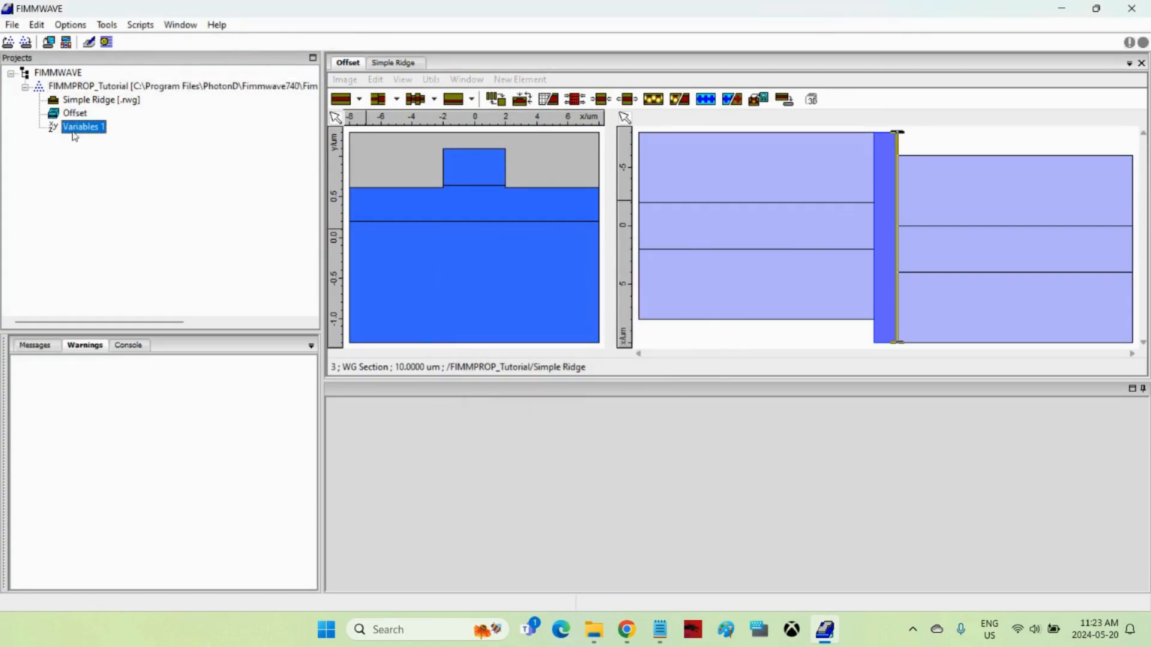
Create a variable named offset in Variables 1 and set its expression to 2
double_click(81, 128)
left_click(336, 97)
type("offse")
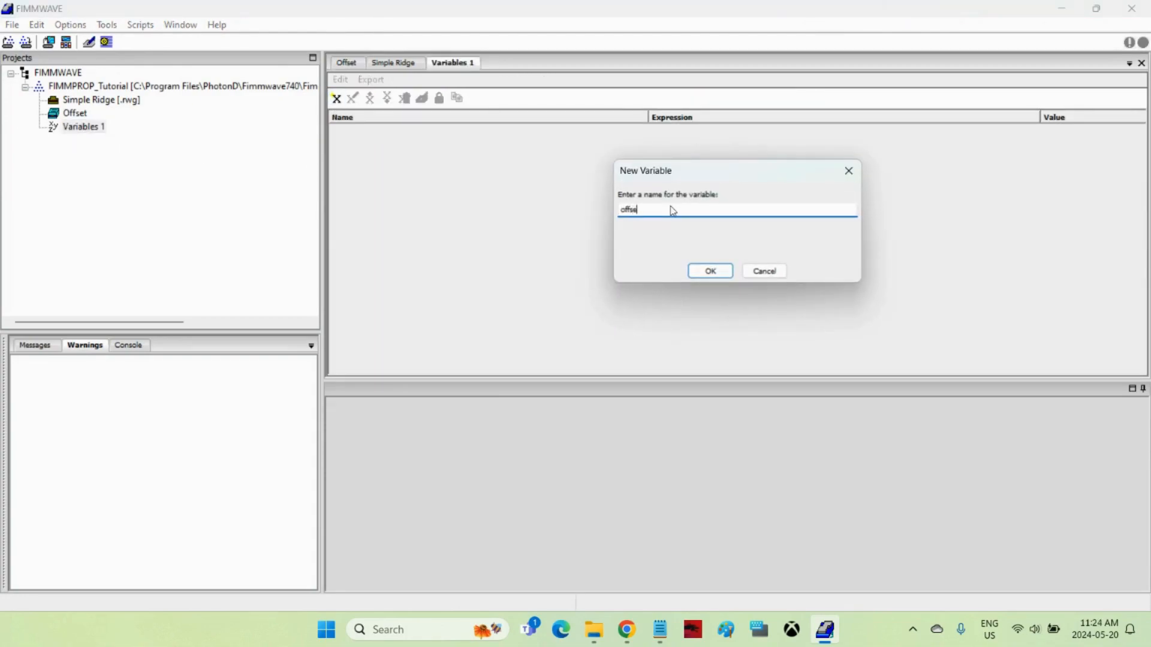
left_click(711, 274)
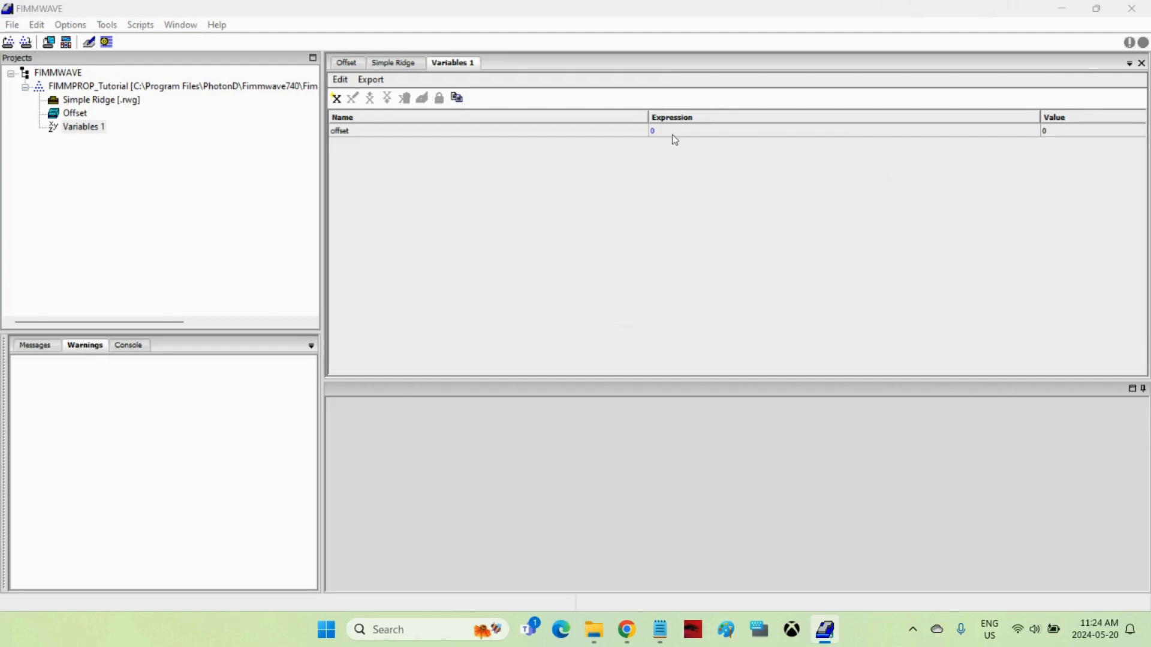
double_click(673, 132)
type("2")
left_click(678, 167)
Set the horizontal alignment offset of the Offset device's simple joint to the variable offset
left_click(393, 62)
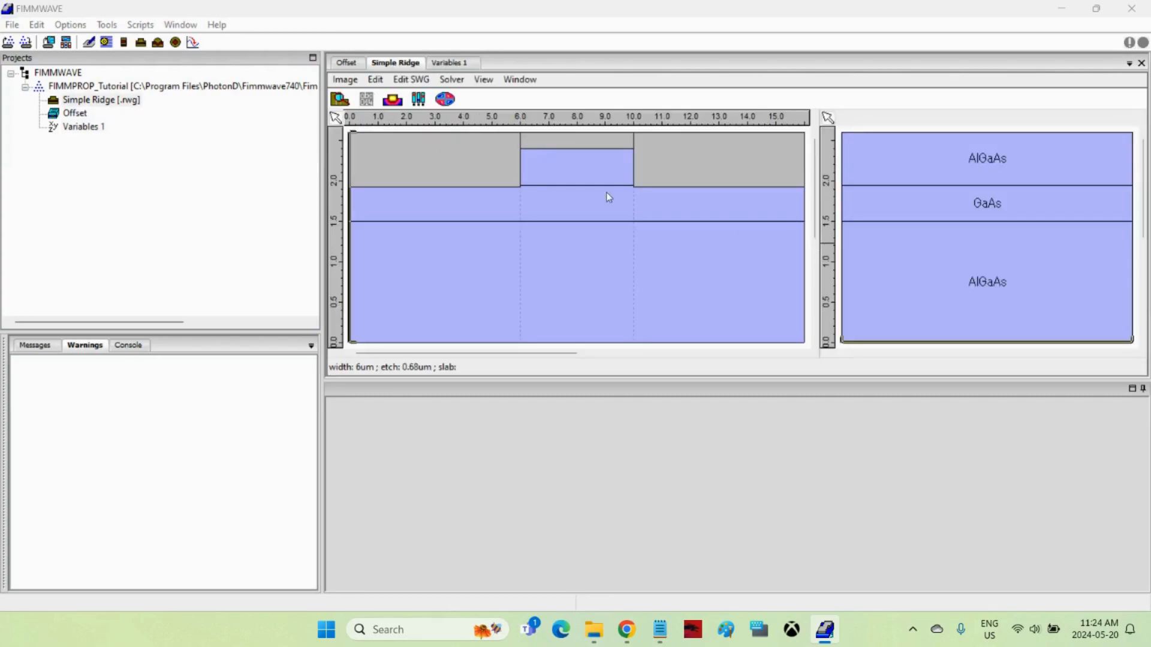
left_click(347, 63)
right_click(891, 211)
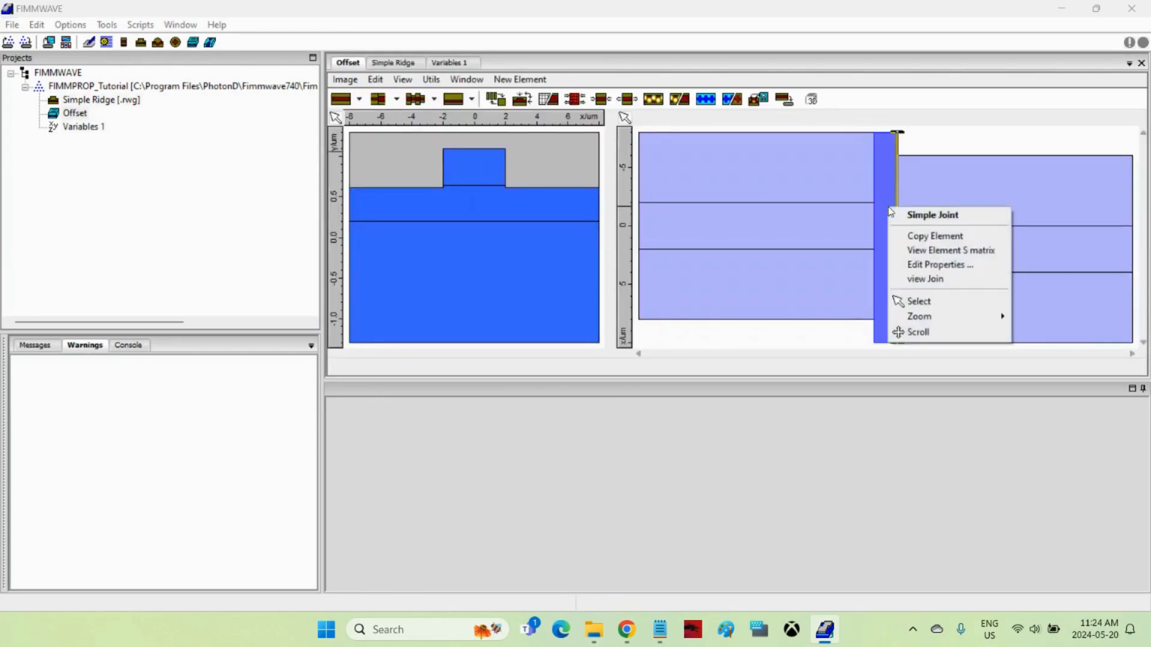
left_click(915, 264)
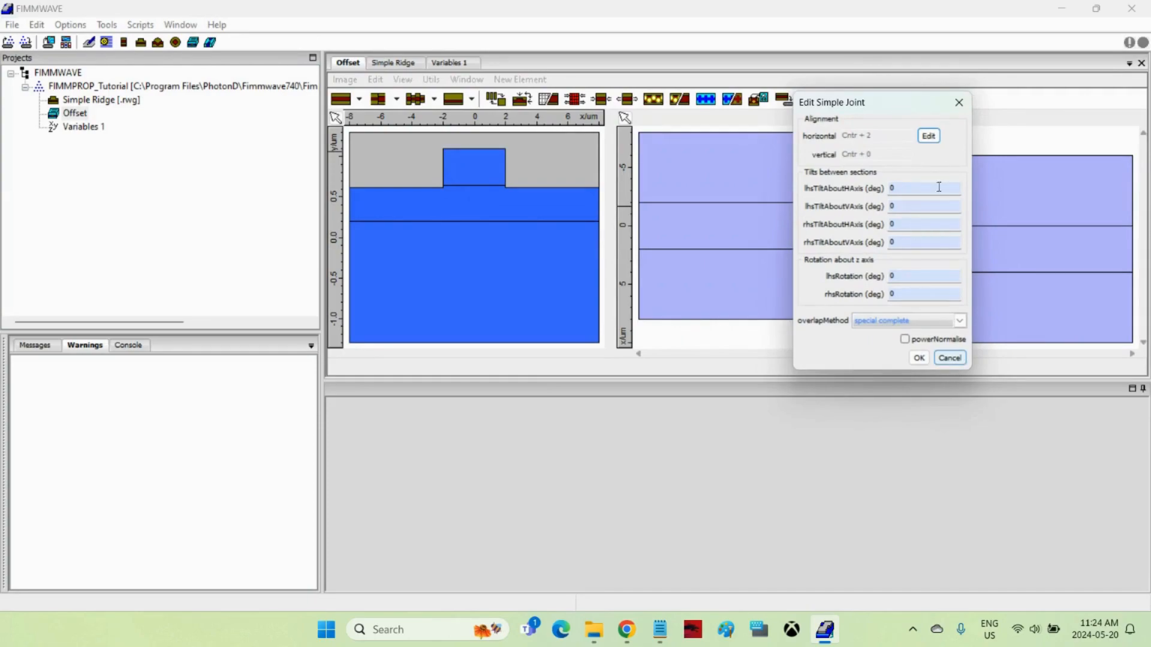
left_click(929, 136)
double_click(839, 268)
type("offset")
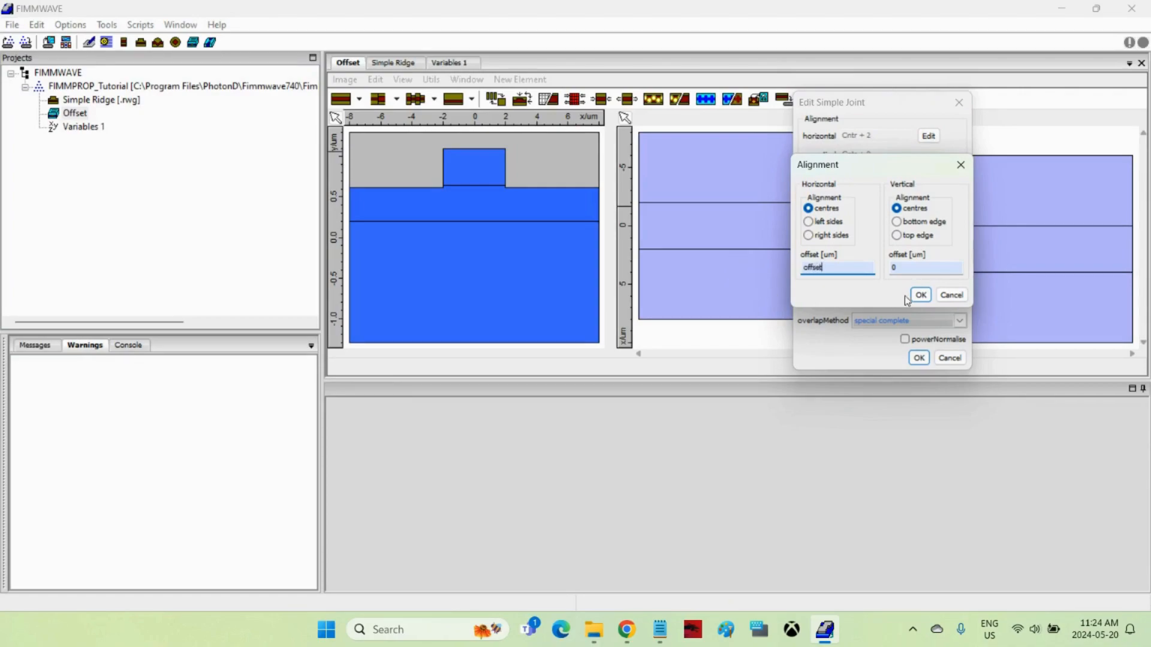
left_click(921, 295)
left_click(919, 358)
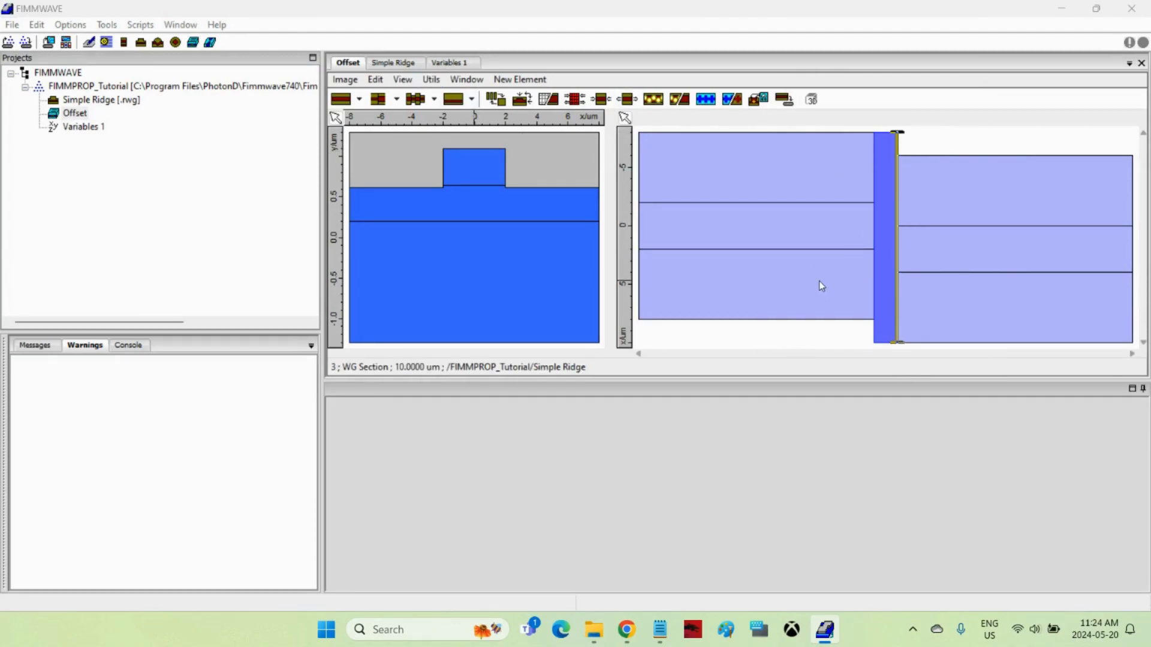
Add a scanner node named FIMMPROP Scanner to the FIMMPROP_Tutorial project
left_click(114, 88)
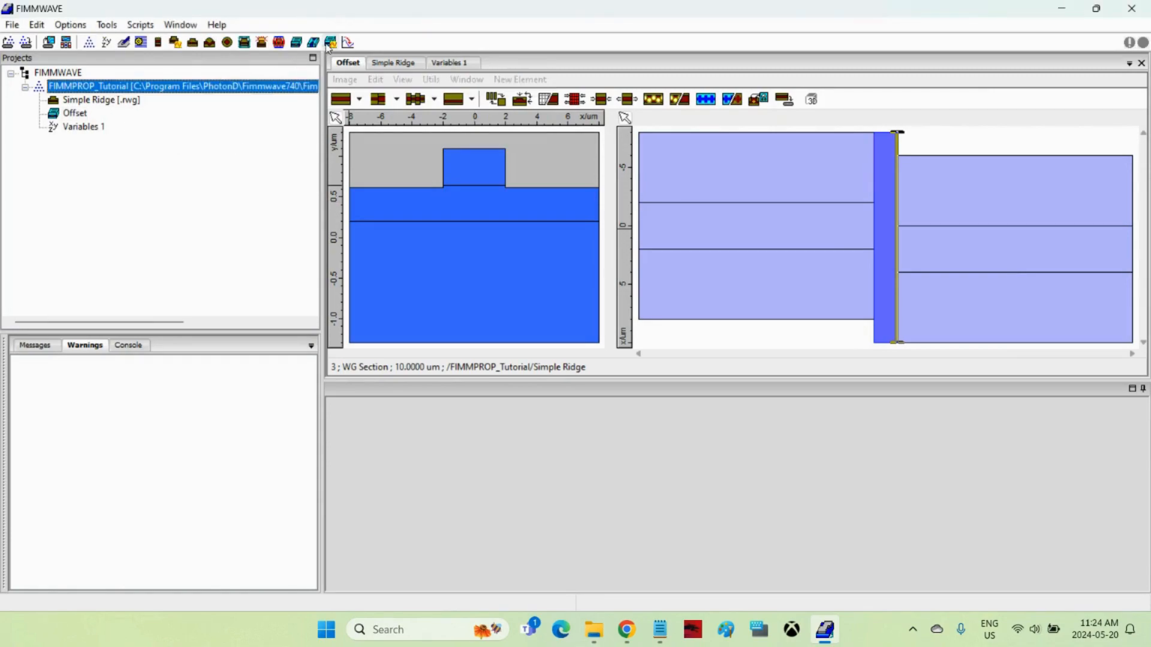
left_click(332, 42)
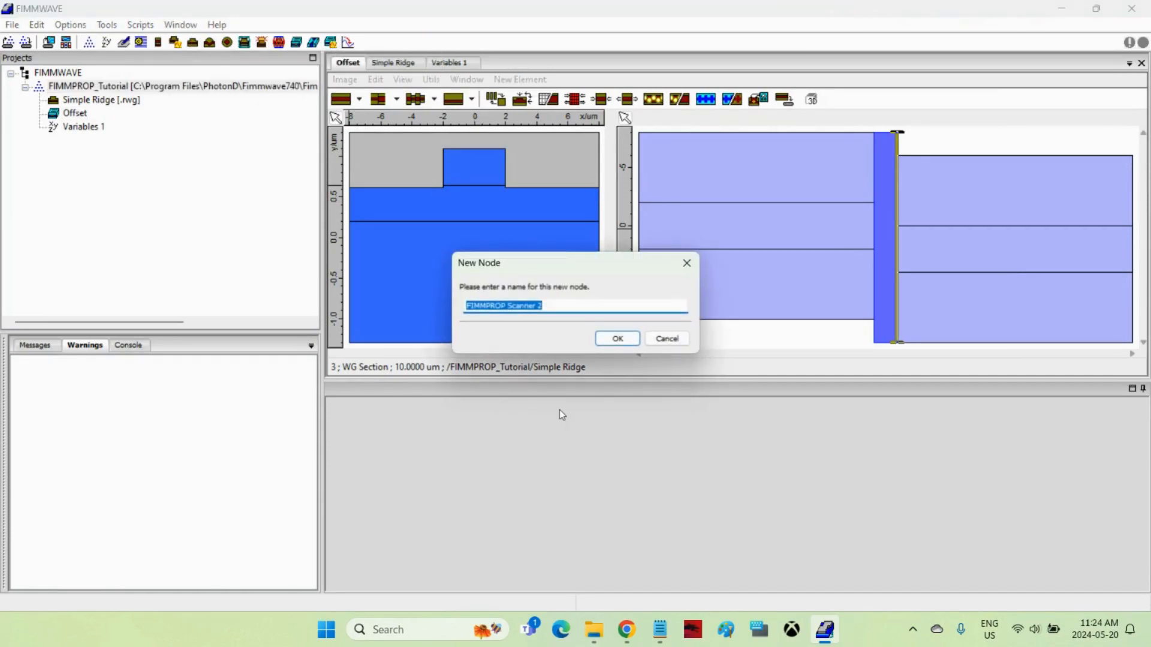
left_click(563, 306)
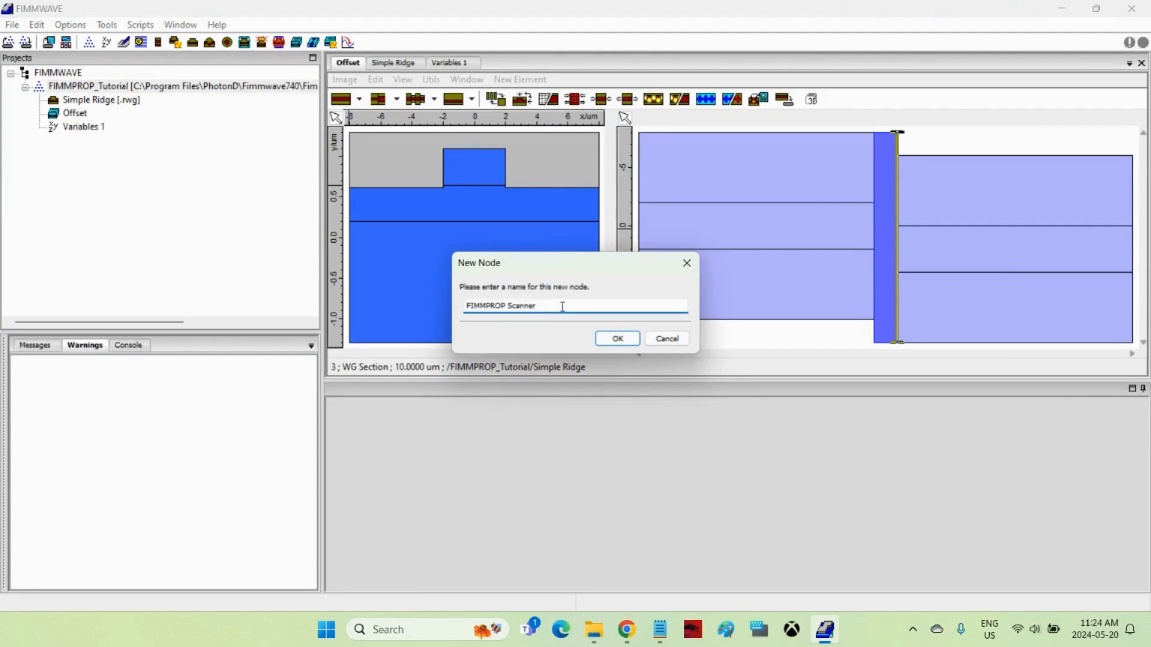
key("Return")
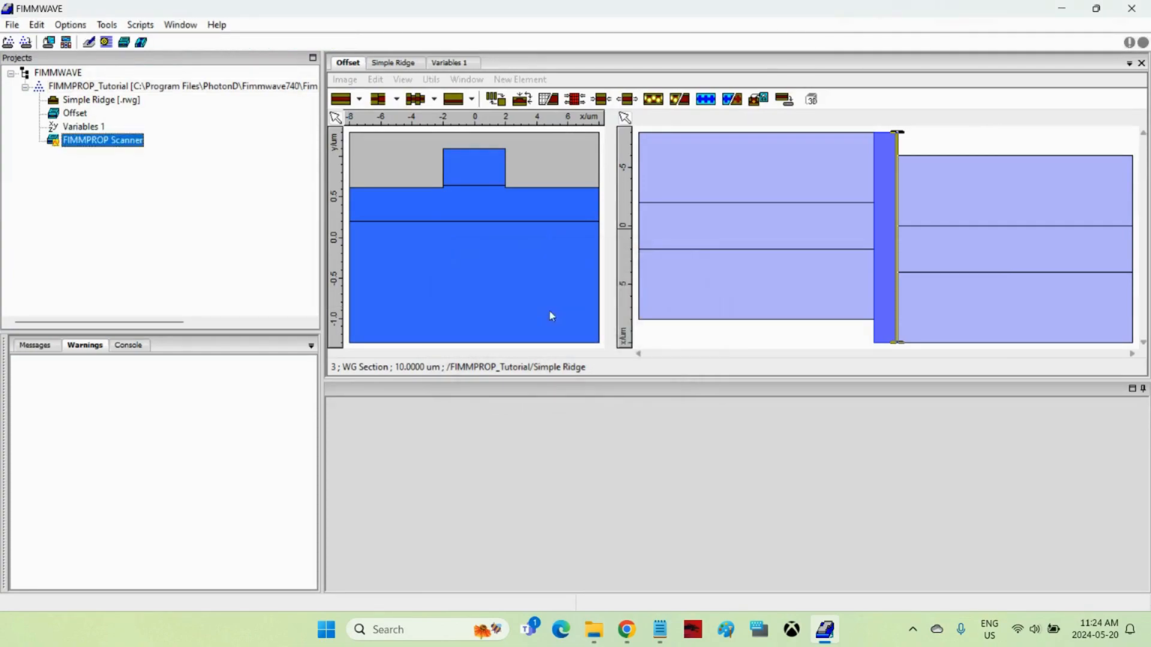
Assign the Offset device to the FIMMPROP Scanner and set Parameter 1's name to offset
double_click(99, 143)
left_click(467, 131)
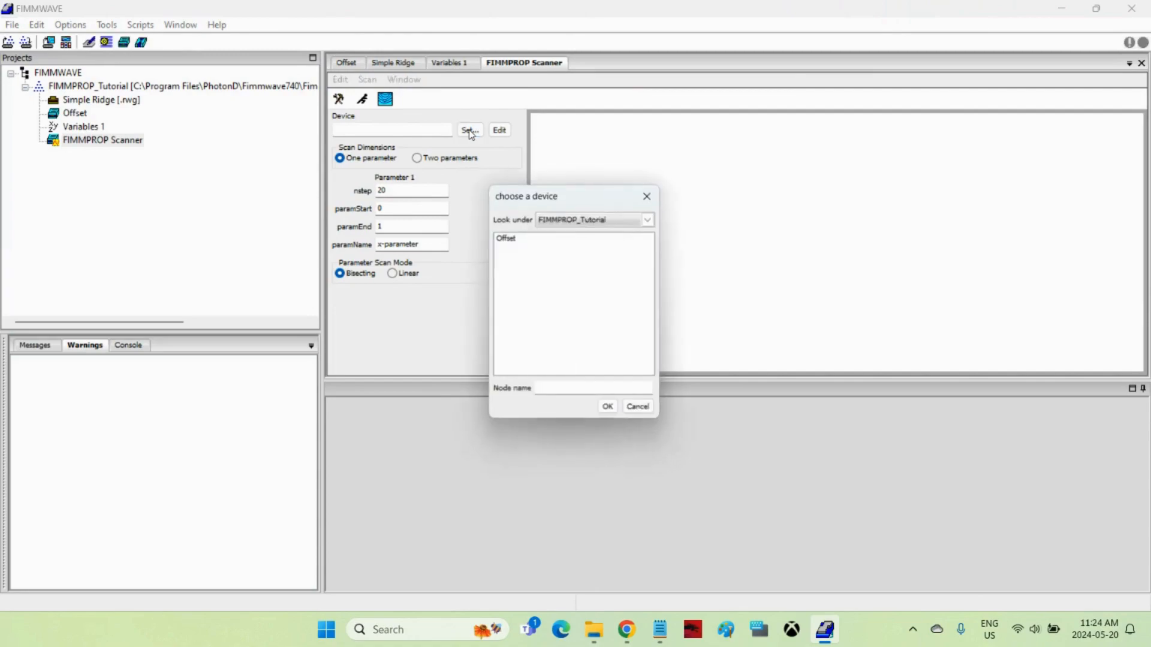
left_click(518, 240)
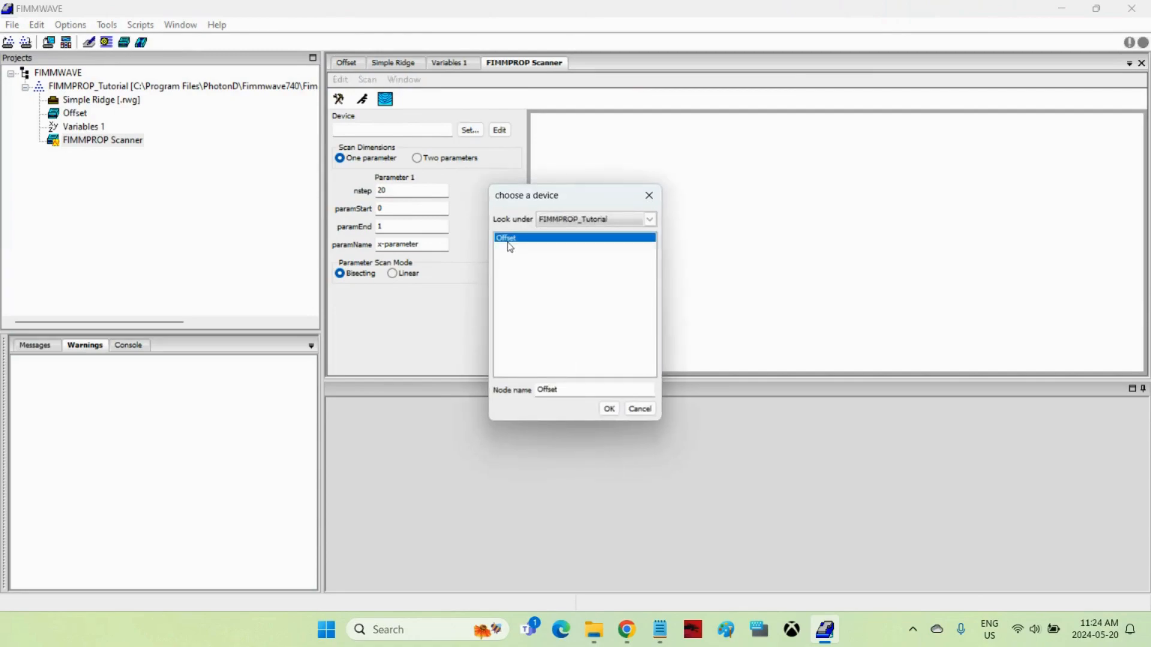
left_click(609, 409)
left_click_drag(432, 245, 372, 233)
type("c")
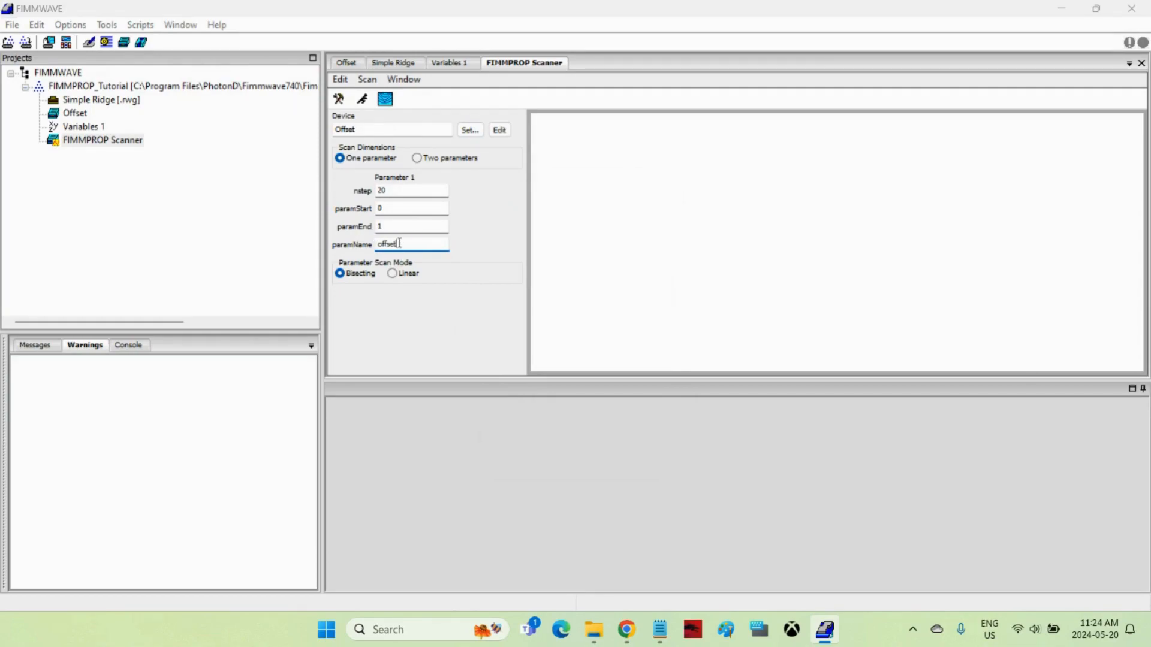
Set the scan of Parameter 1 to 65 steps, starting at -3 and ending at 3
double_click(390, 189)
type("65")
double_click(388, 207)
type("-3")
double_click(399, 230)
type("3")
Run the offset scan with norm(mode[2]) removed from the plot list, keeping only norm(mode[1]) on the RHS facet
left_click(368, 80)
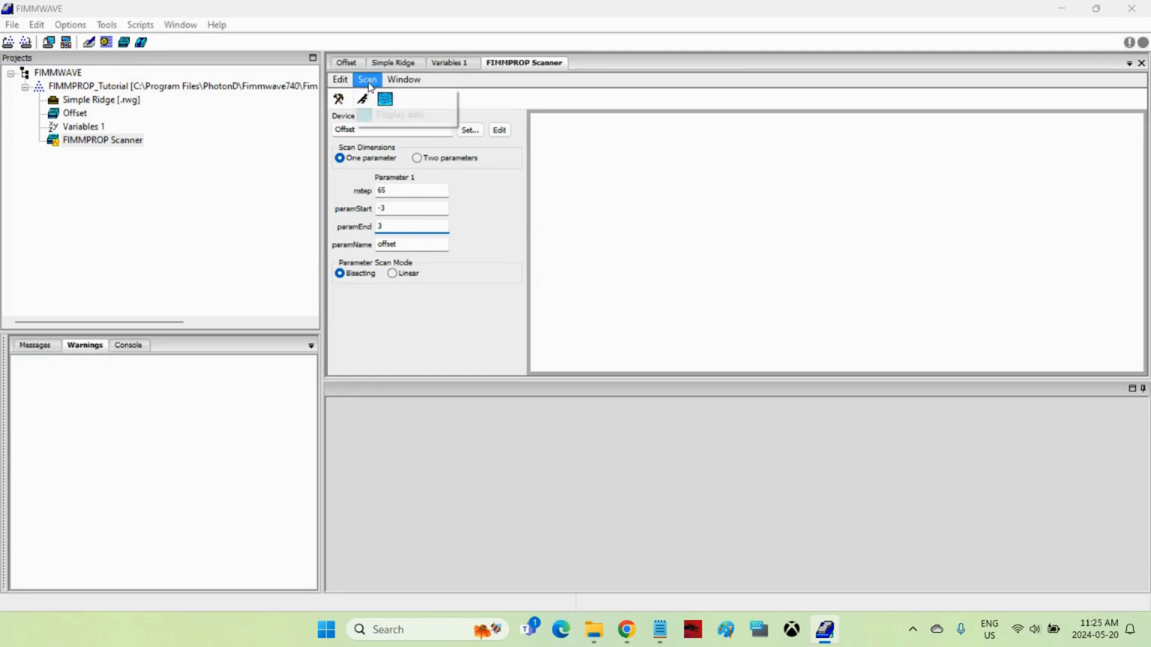
left_click(387, 96)
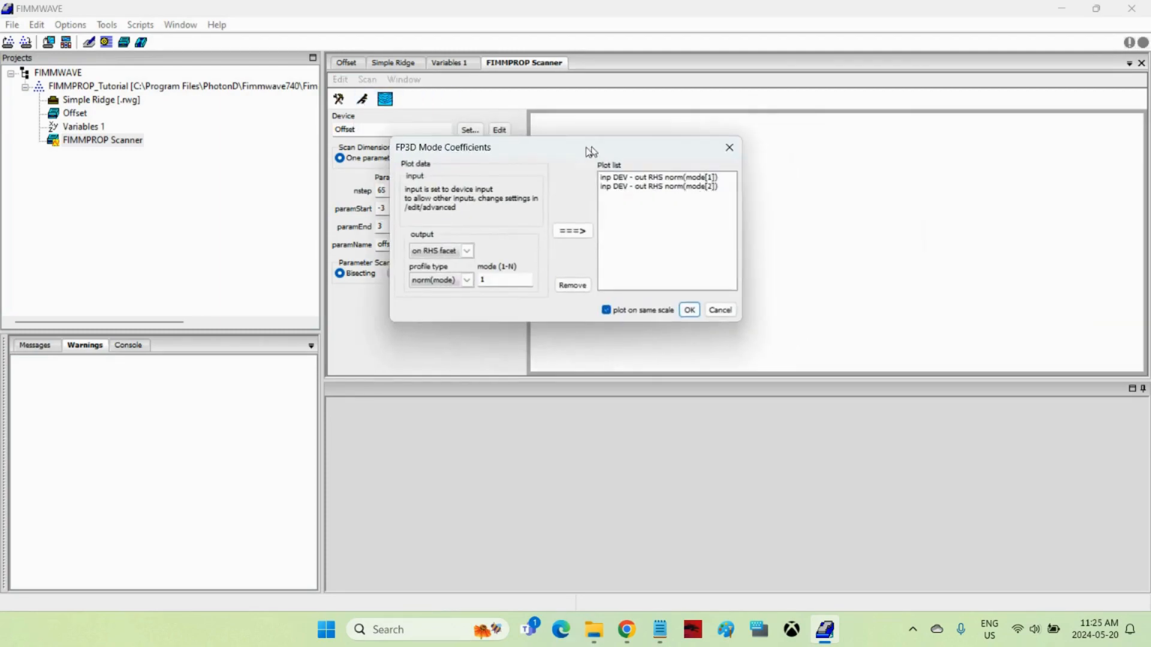
left_click(668, 191)
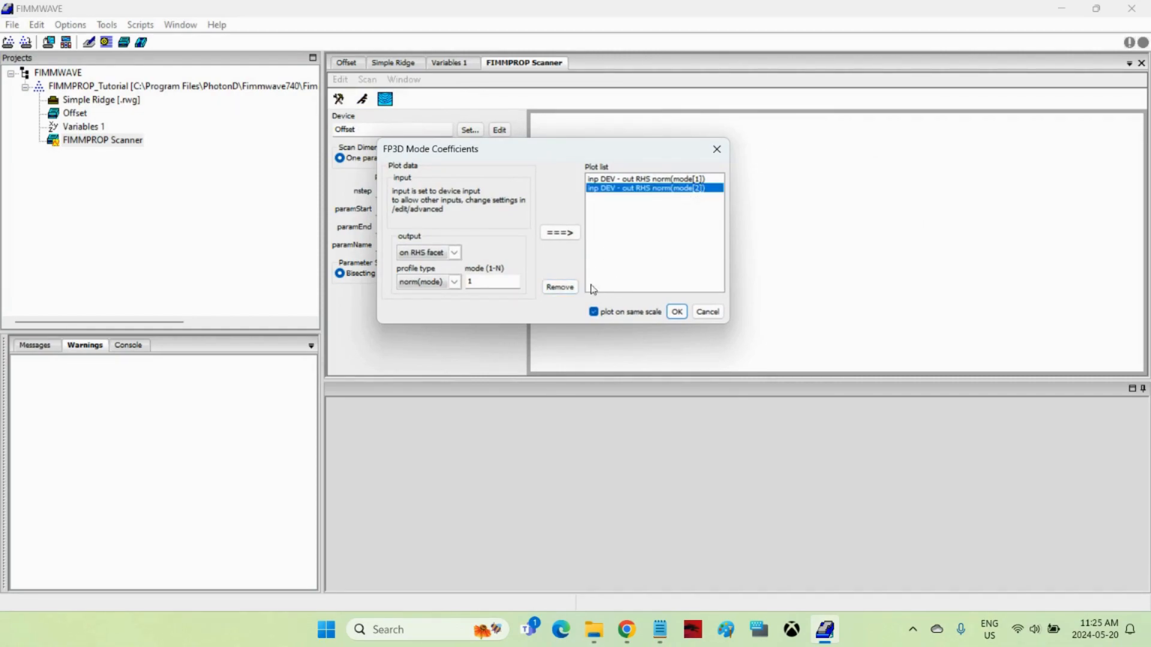
left_click(560, 287)
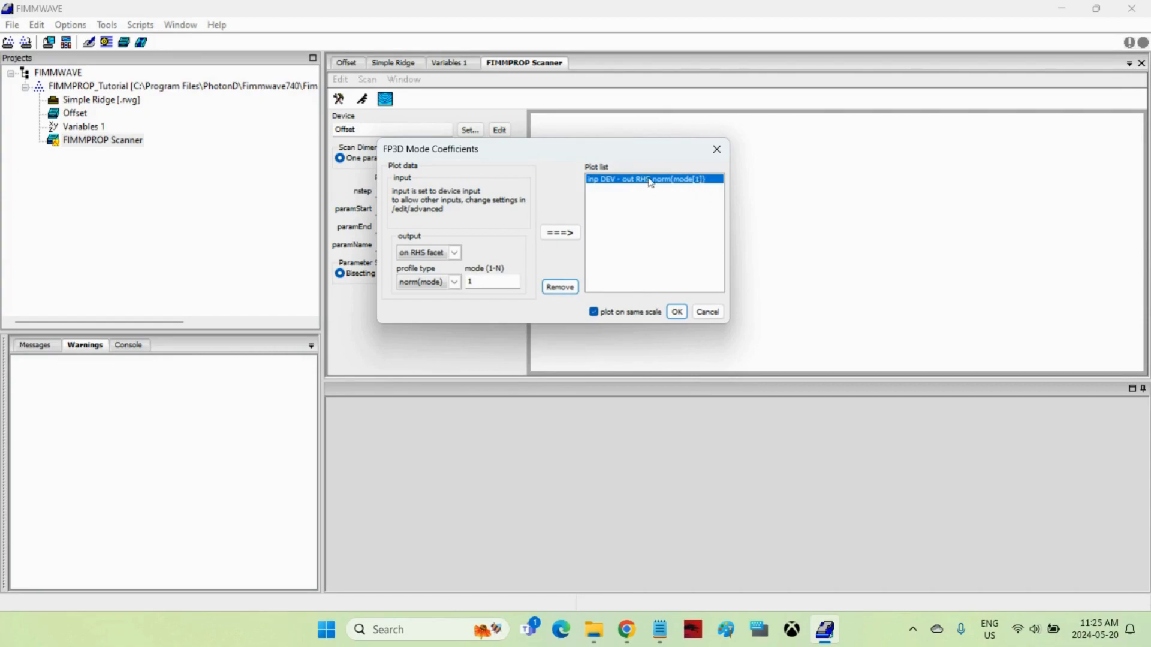
left_click(680, 312)
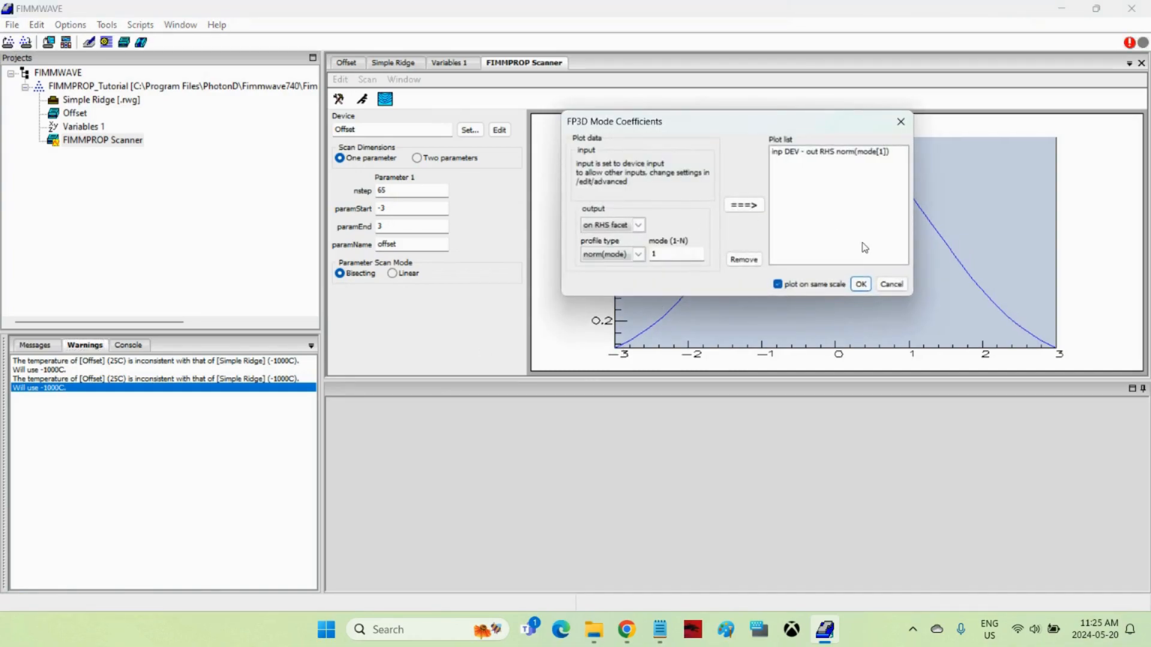
Display the norm(mode[1]) scan results in a maximized plot and trace along the left flank of the curve with the crosshair
left_click(864, 286)
left_click(1132, 389)
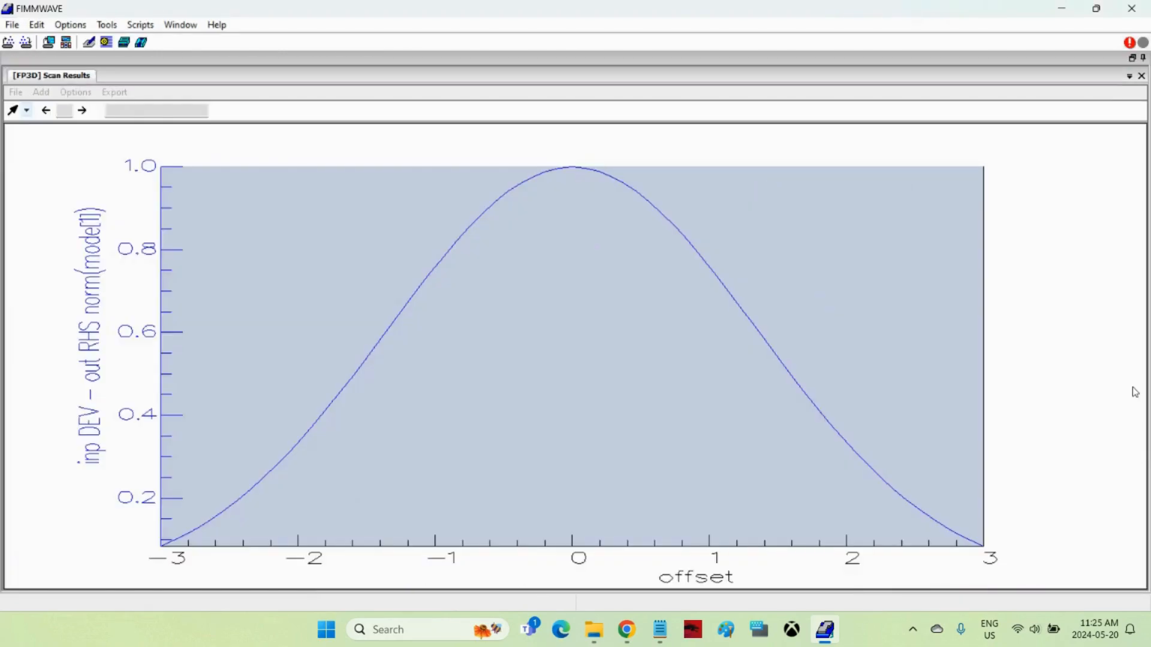
left_click(26, 110)
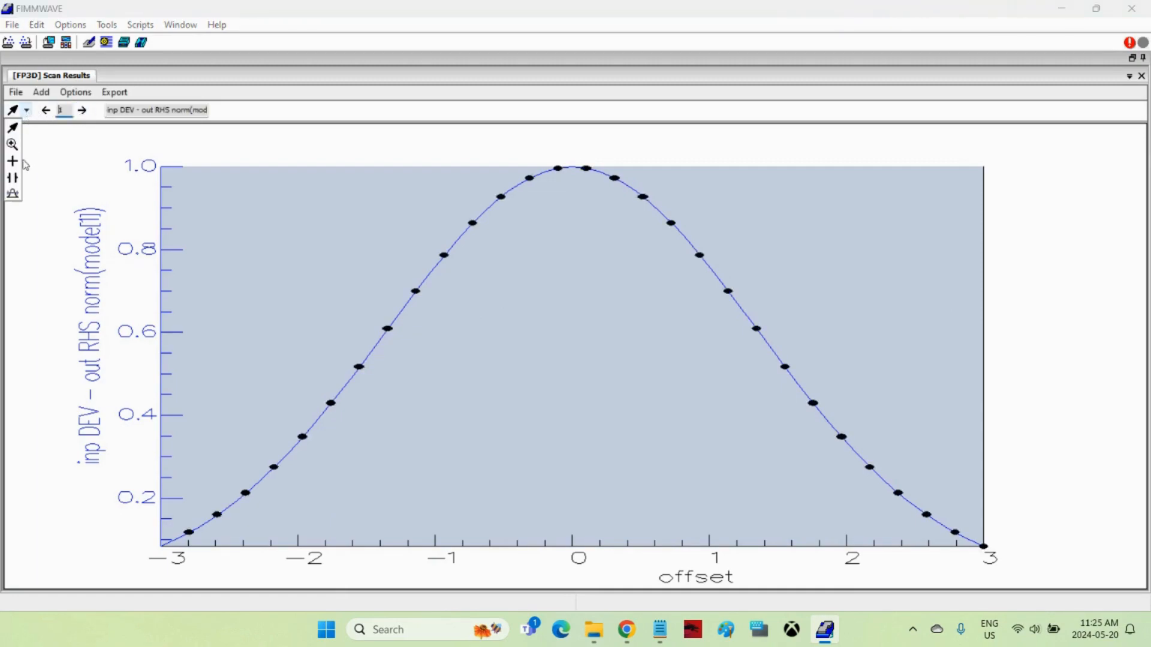
left_click(28, 165)
left_click_drag(529, 226, 398, 369)
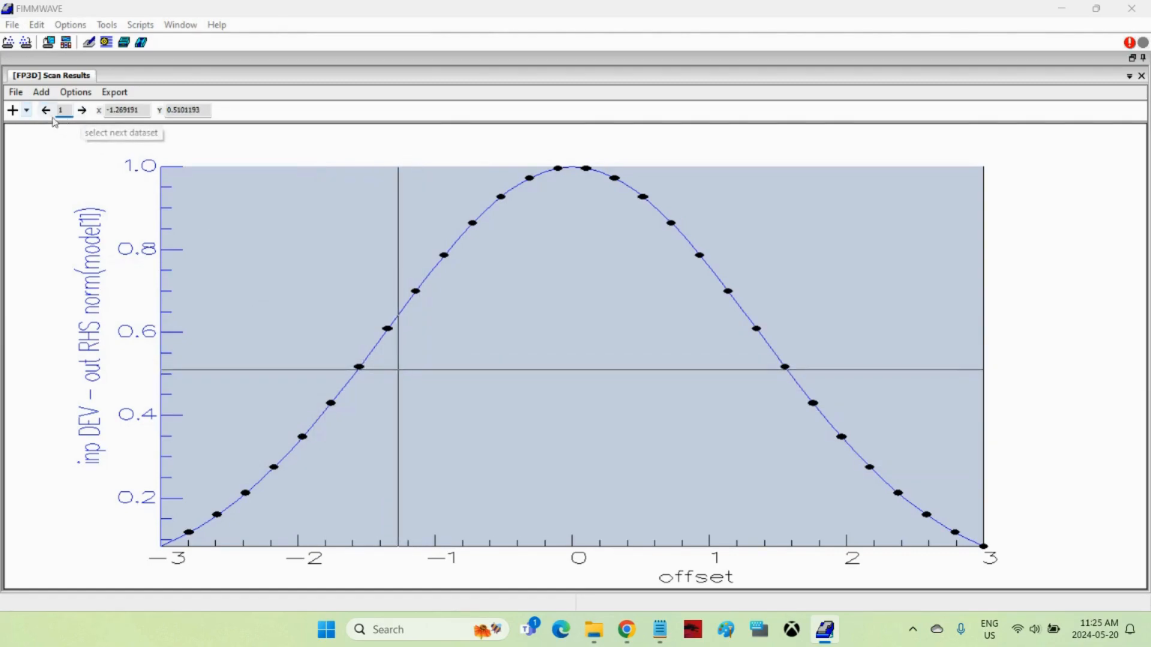
Measure the width of the curve's peak using the w(1/2) option, and restore the Scan Results plot to its docked size
left_click(26, 110)
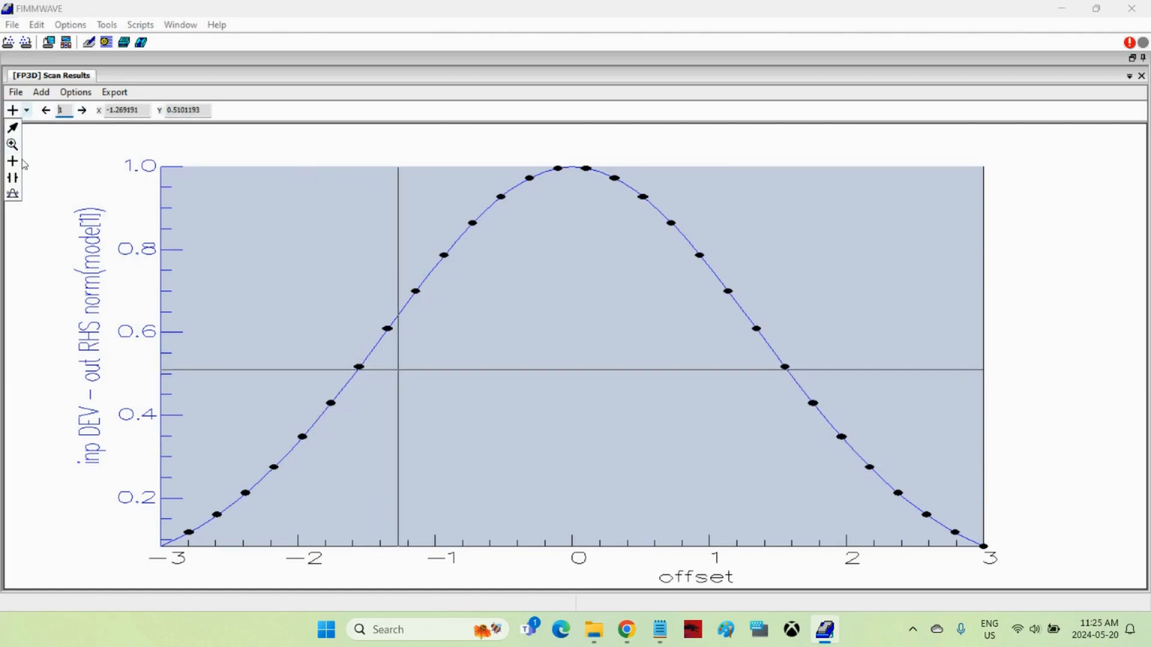
left_click(14, 195)
left_click(585, 221)
left_click(288, 110)
left_click(284, 124)
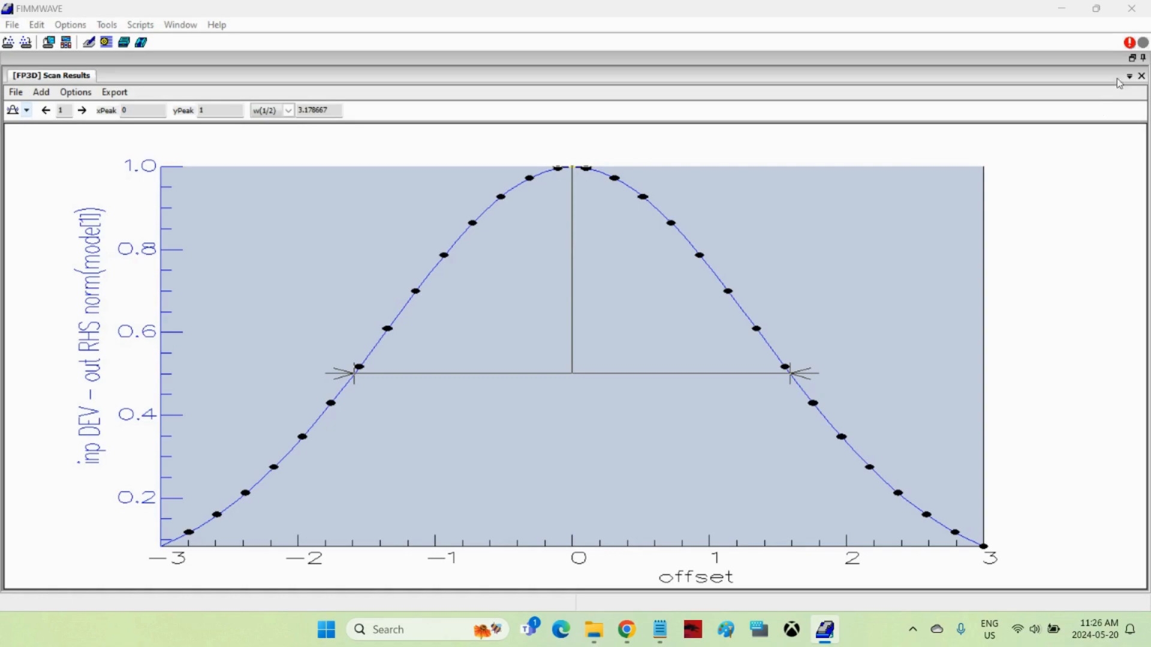
left_click(1133, 58)
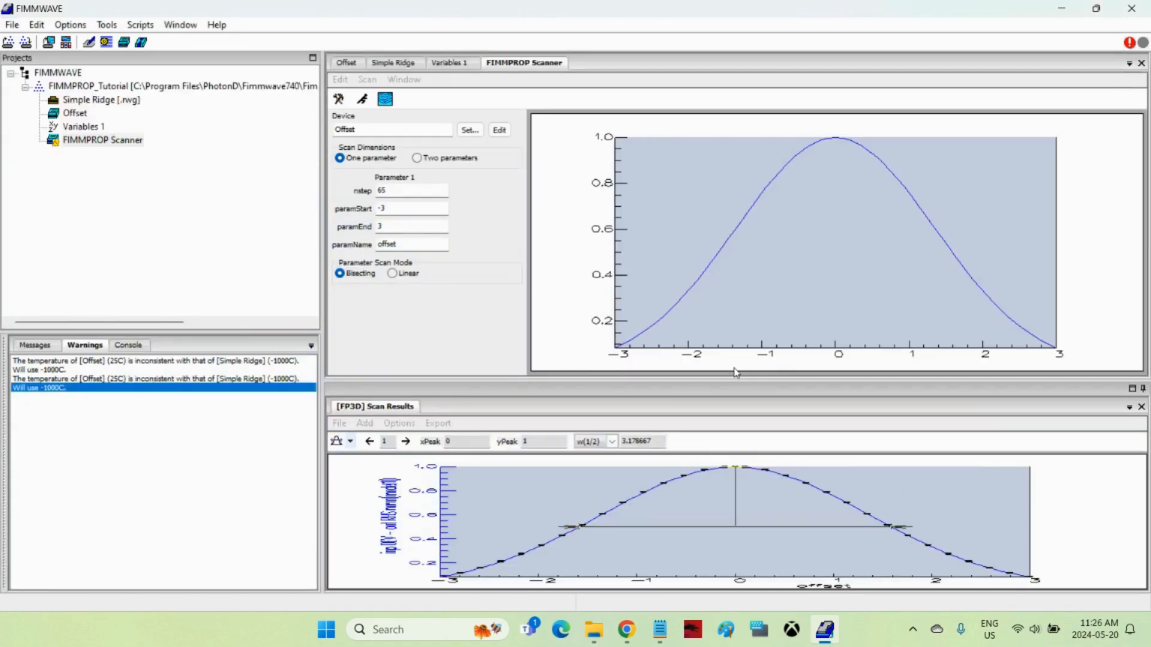